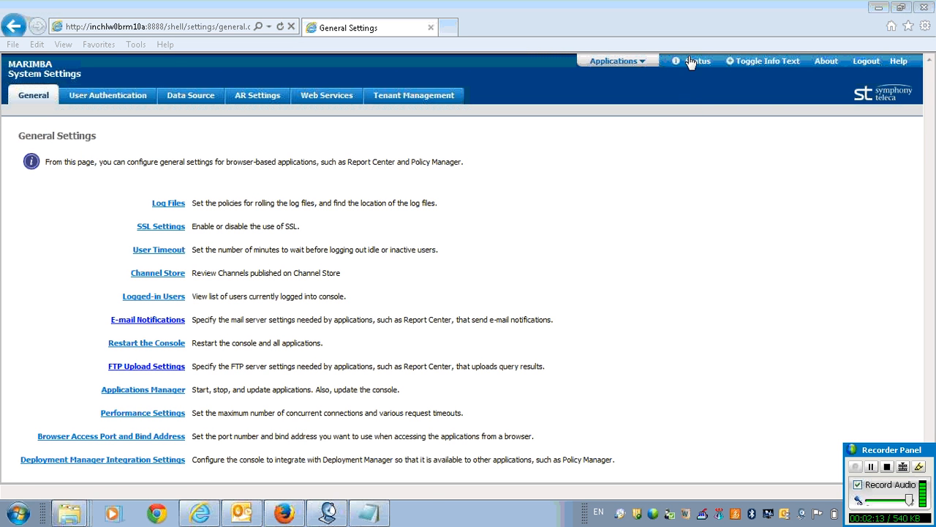
Open the test tenant for editing from Tenant Management, view its general settings, and cancel the edit
mouse_move(690, 66)
left_click(649, 62)
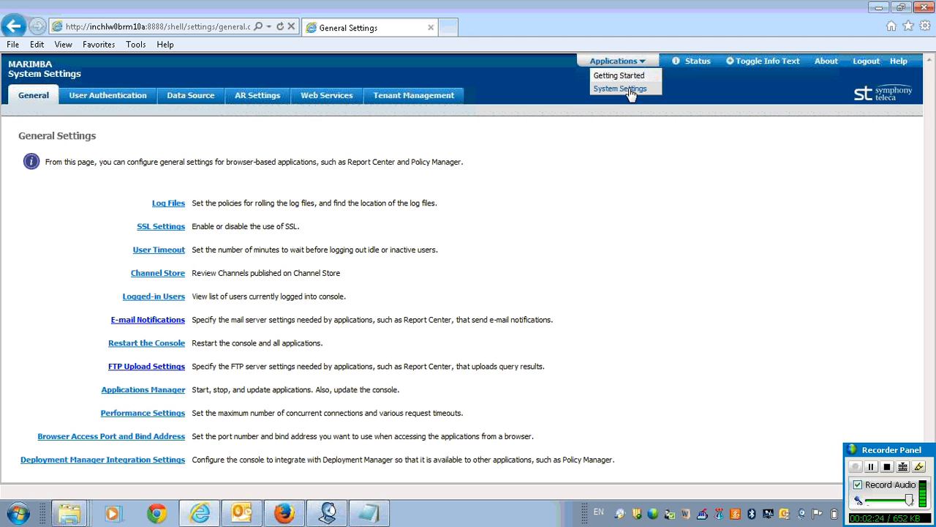
left_click(420, 101)
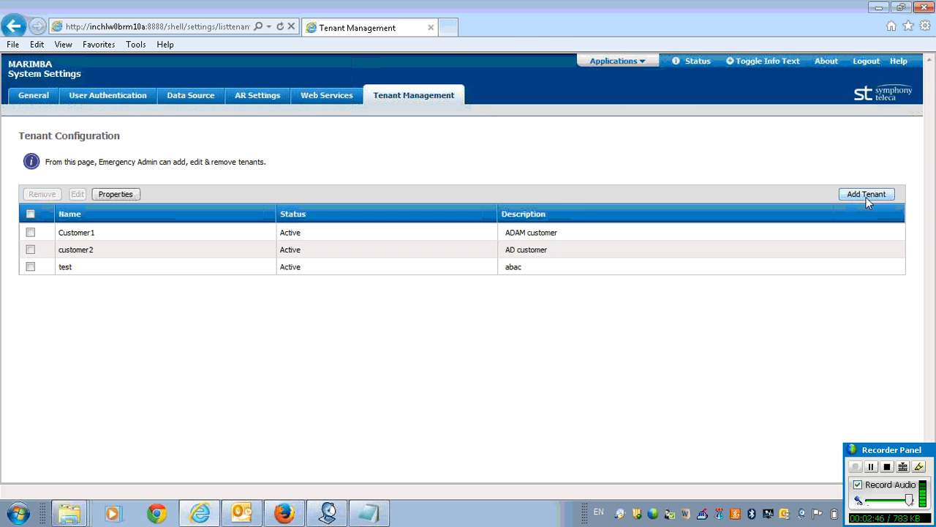
left_click(29, 266)
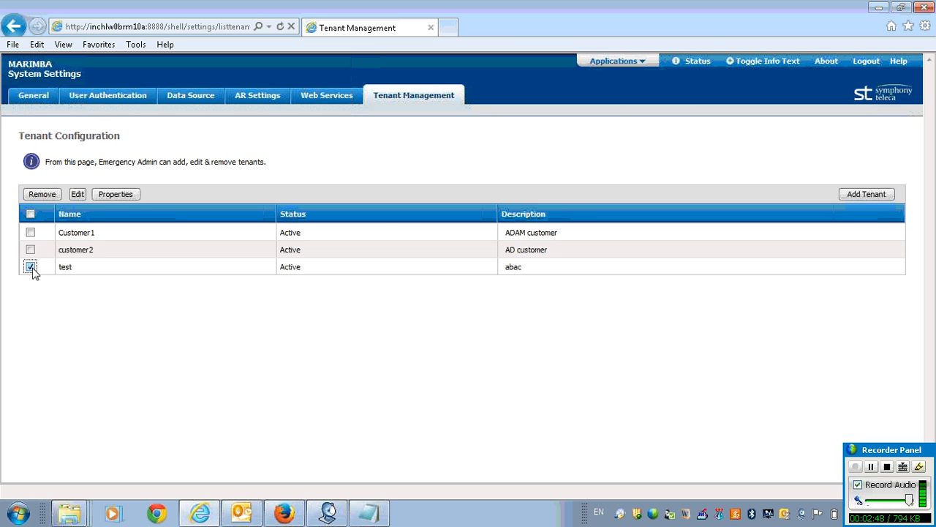
left_click(80, 198)
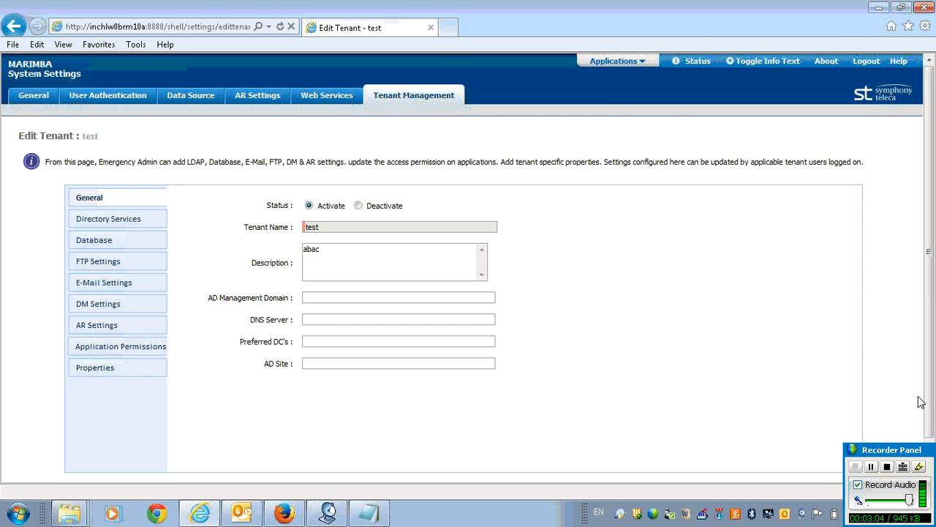
scroll(931, 404, "down", 1)
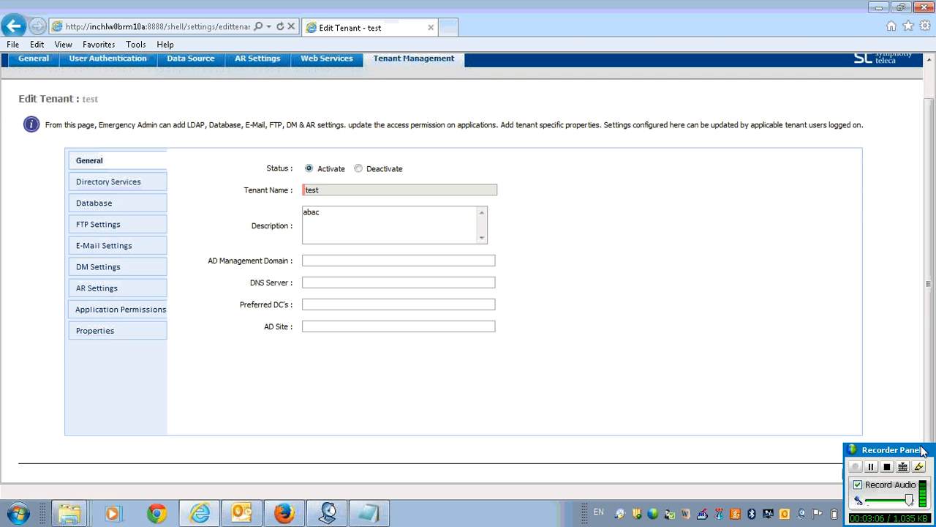
left_click(896, 477)
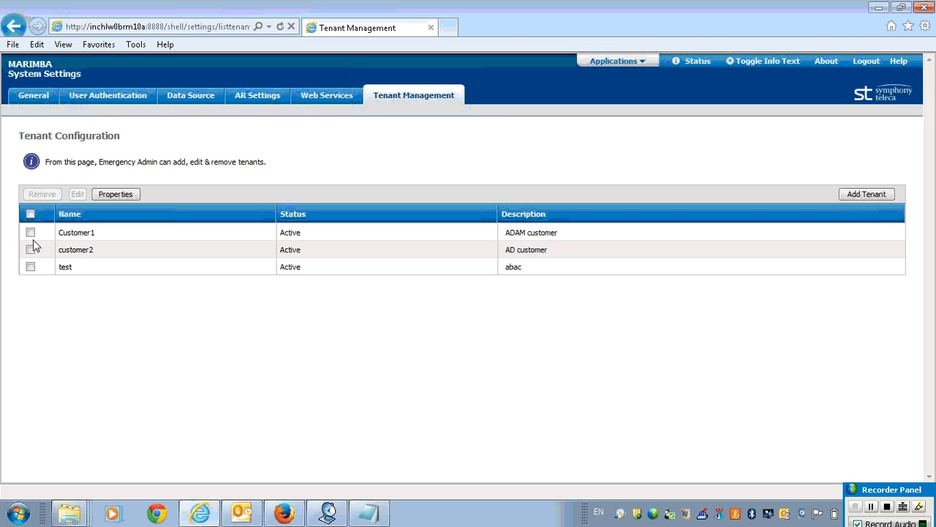
Select the customer2 tenant and open it for editing
left_click(30, 233)
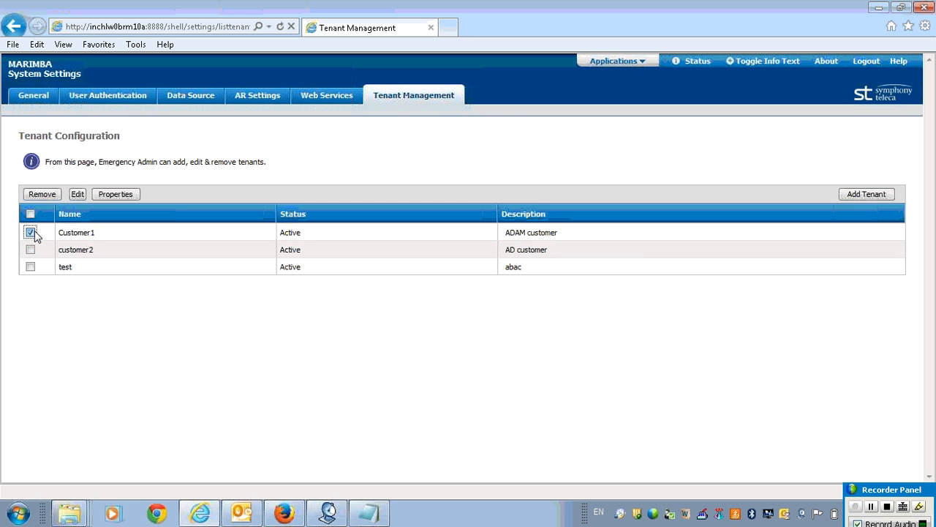
left_click(30, 249)
left_click(72, 194)
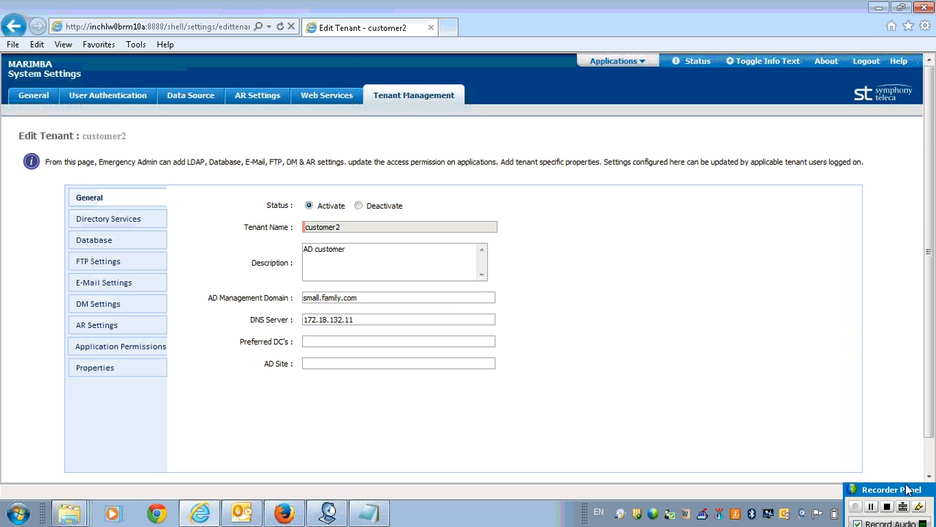
left_click(907, 489)
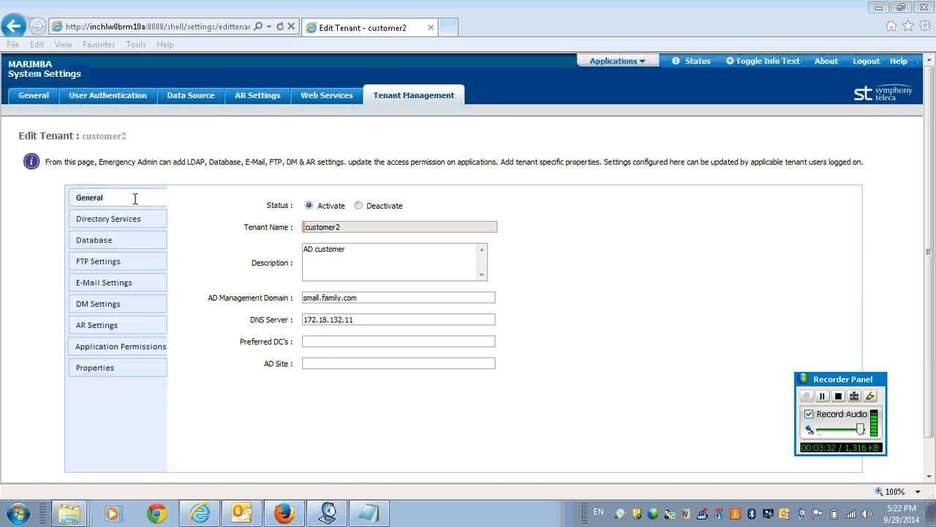
Review customer2's directory services, database, FTP, e-mail, application permissions and properties settings
left_click(123, 221)
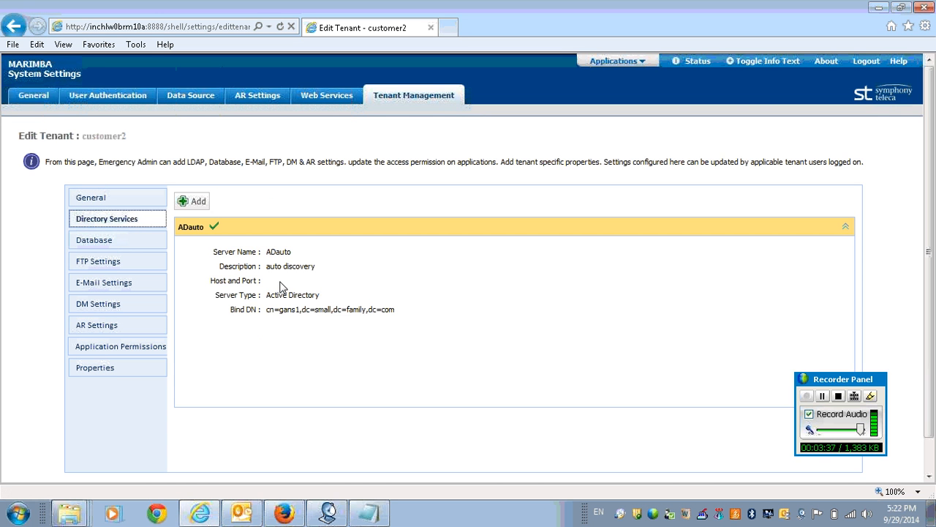
left_click(109, 246)
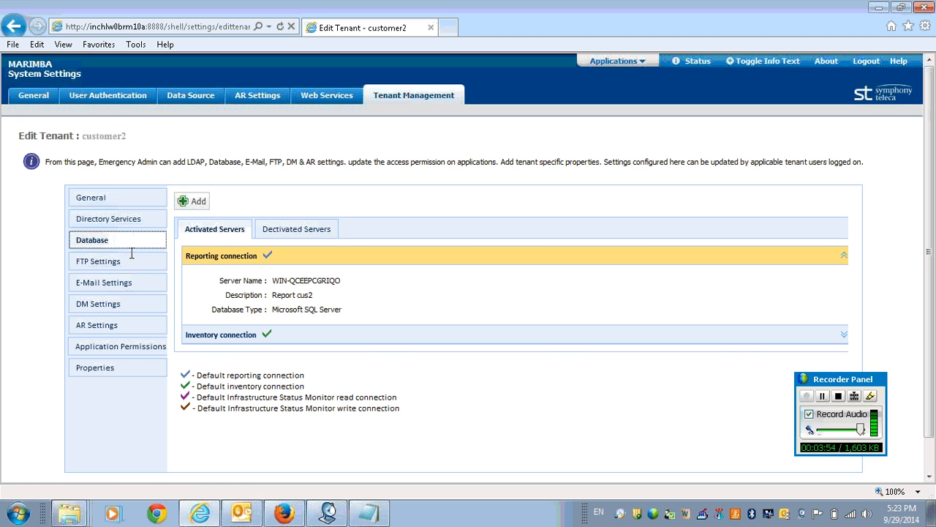
left_click(97, 264)
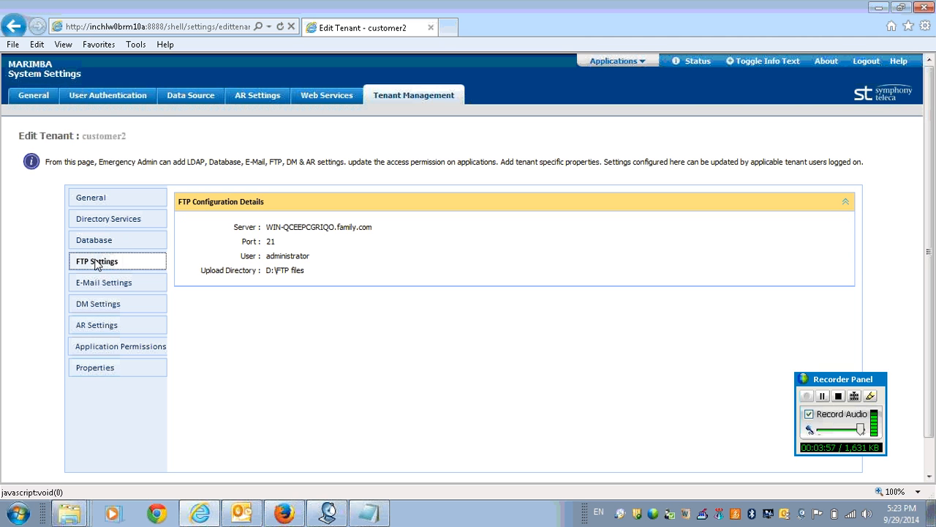
left_click(102, 285)
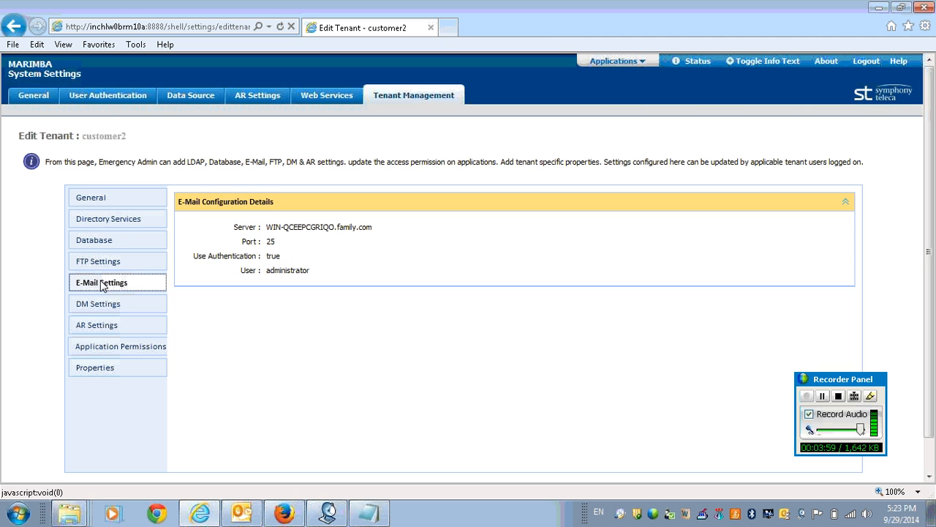
left_click(130, 348)
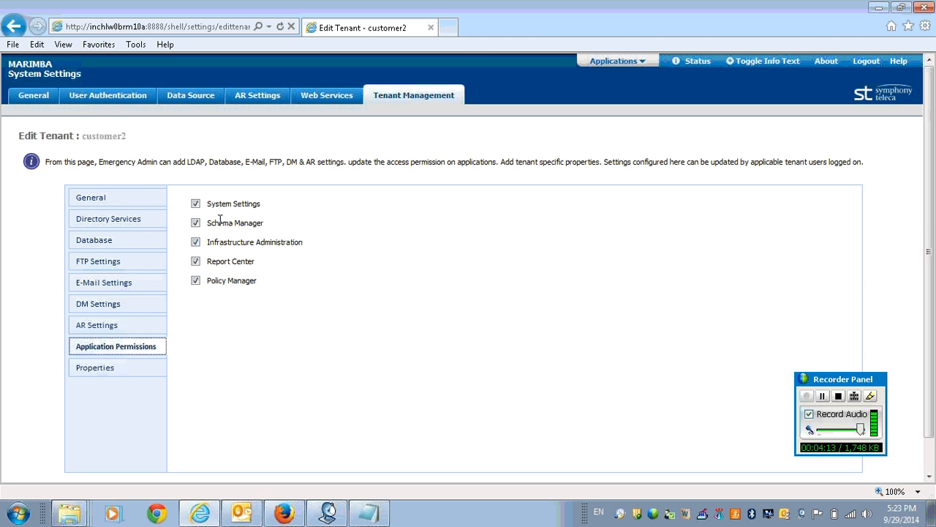
left_click(108, 372)
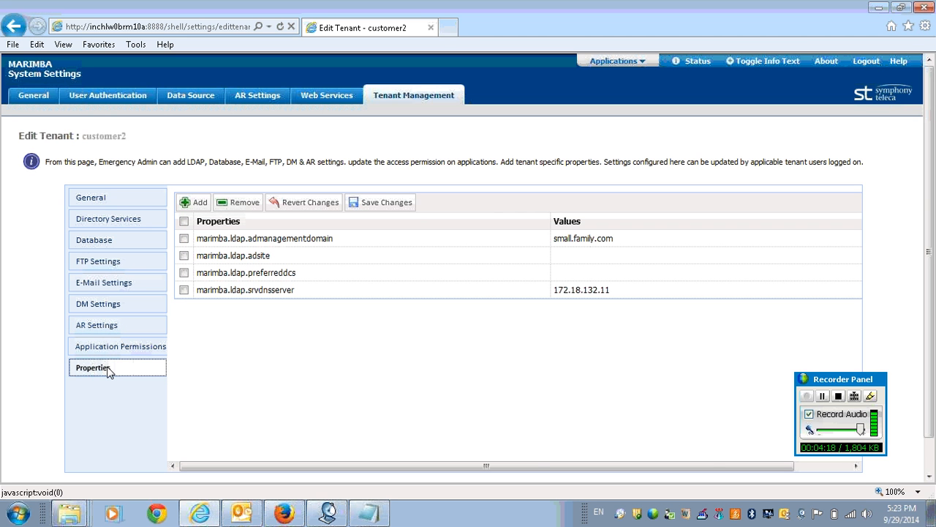
left_click(194, 203)
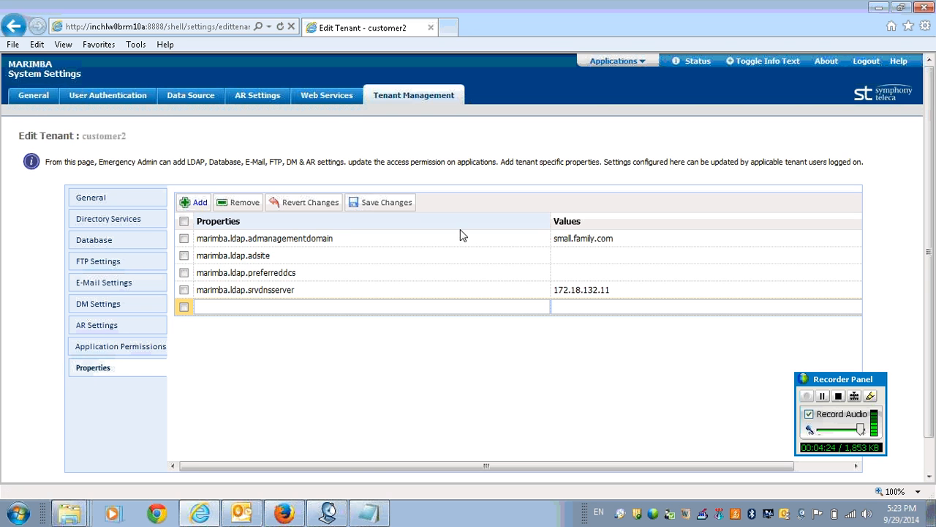
left_click(928, 461)
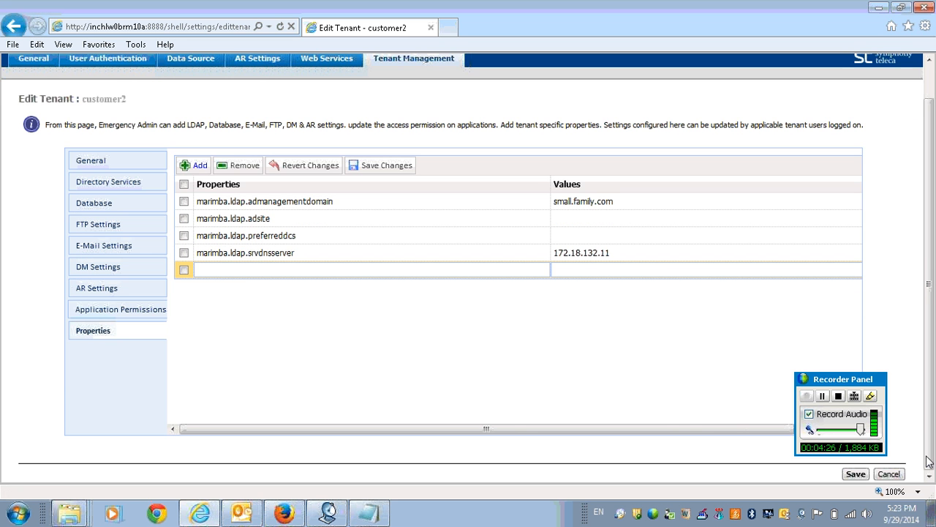
left_click(890, 474)
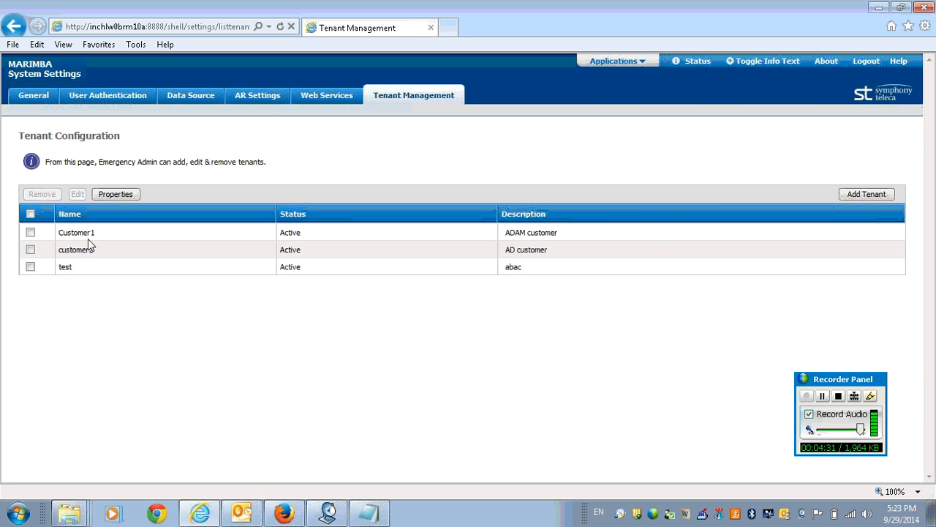
Open the Database data source settings and list the database connections of the Customer1 tenant
left_click(205, 100)
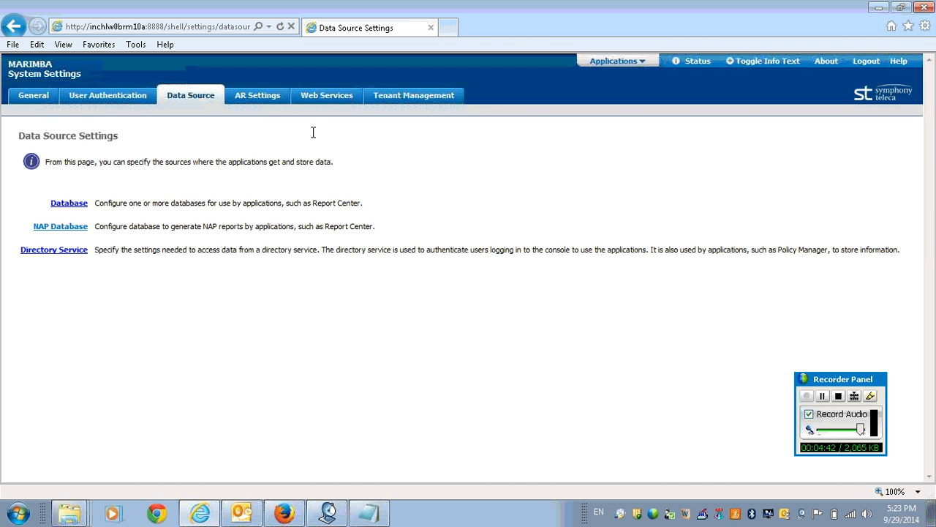
left_click(71, 203)
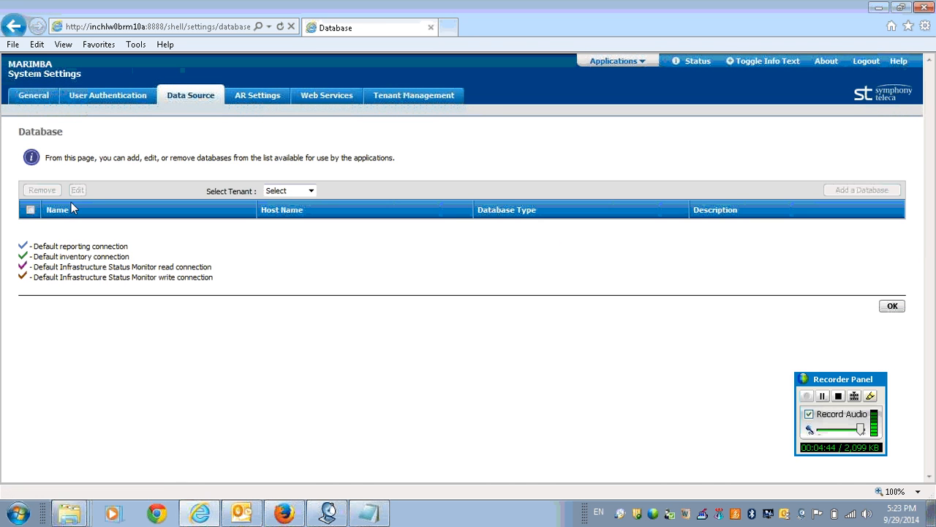
left_click(311, 191)
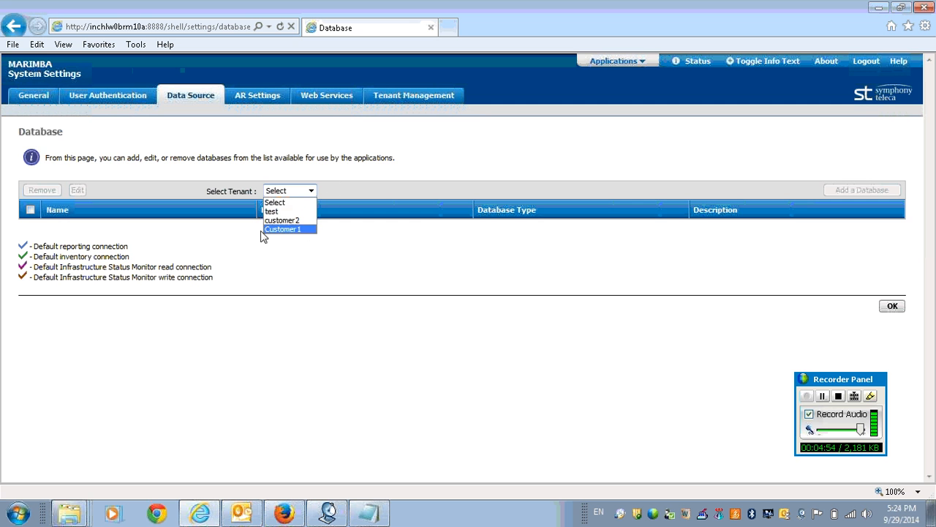
left_click(303, 230)
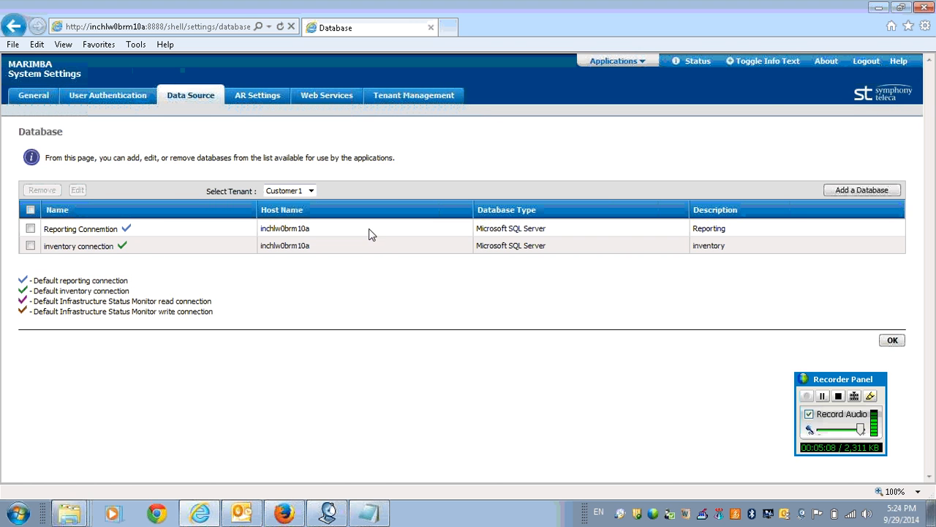
Open the Directory Service data source settings and list the directory services of the Customer1 tenant
left_click(205, 100)
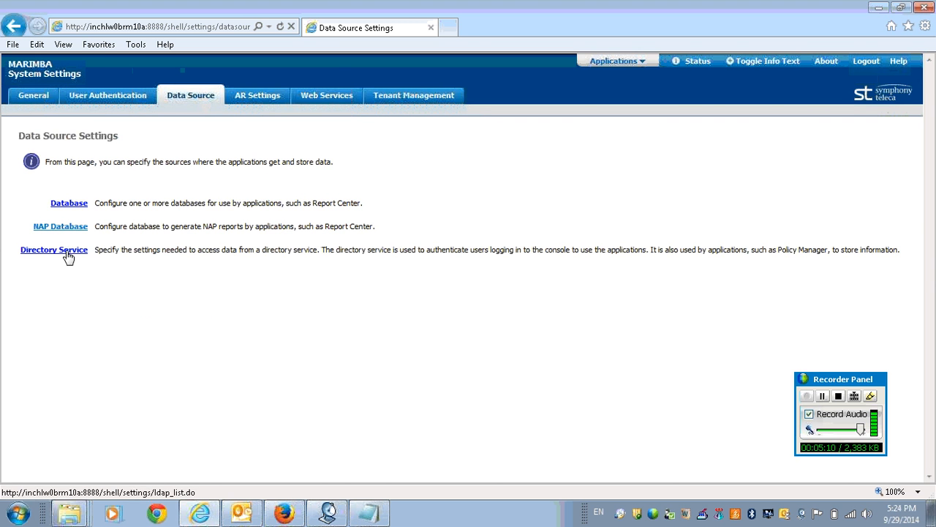
left_click(66, 251)
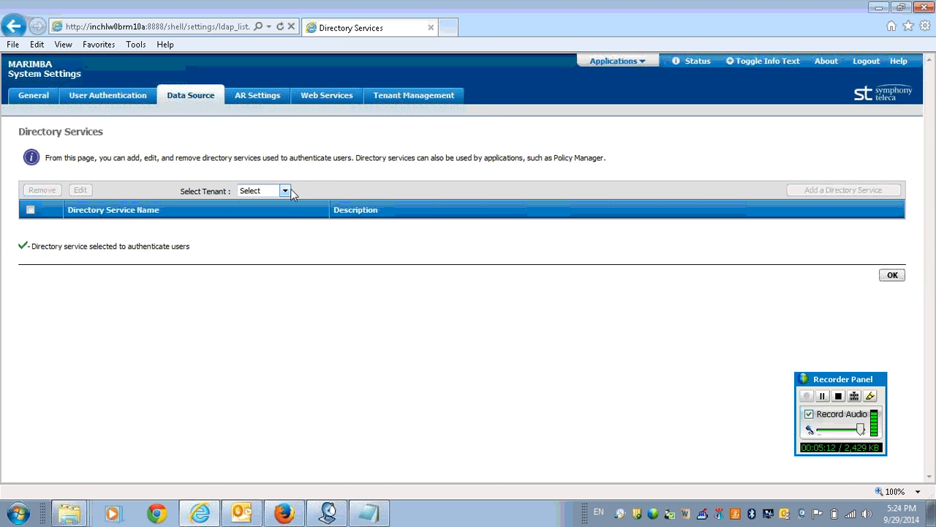
left_click(285, 190)
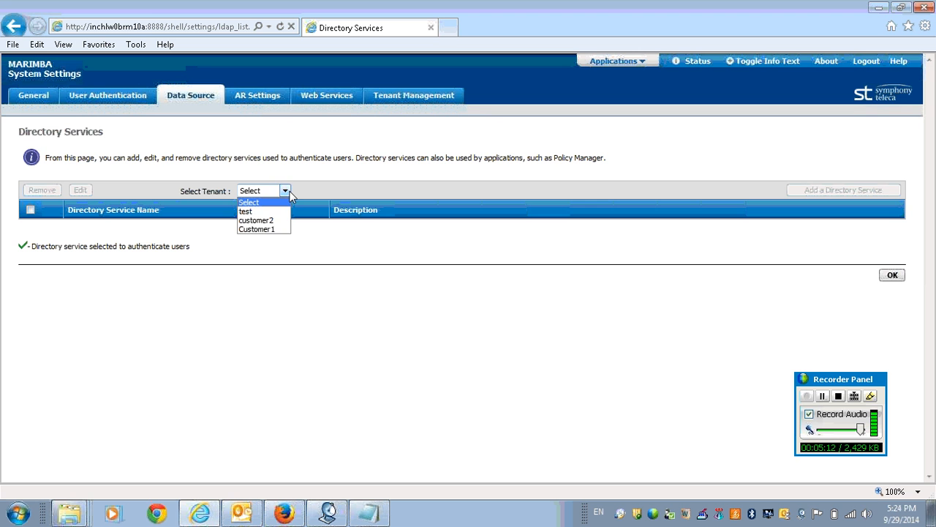
left_click(267, 229)
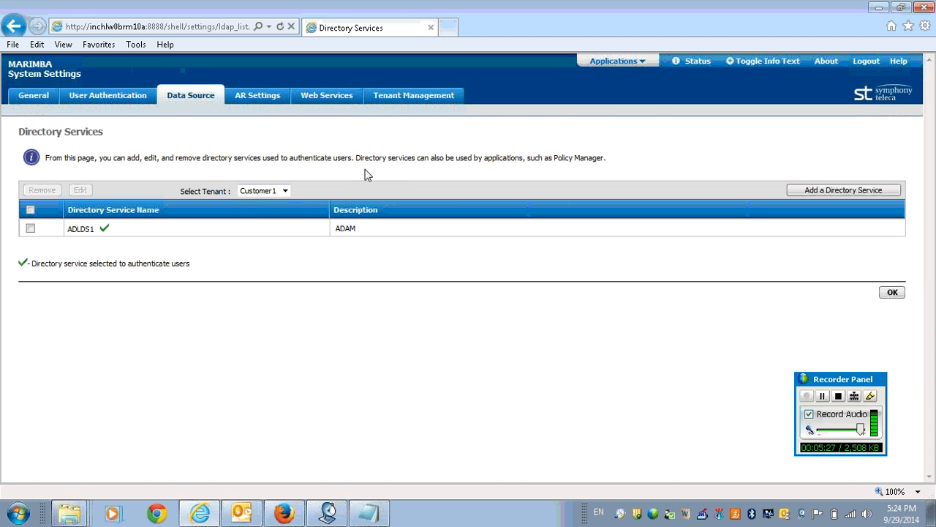
View the customer2 tenant's E-mail Notifications settings under General, and cancel without making changes
left_click(25, 96)
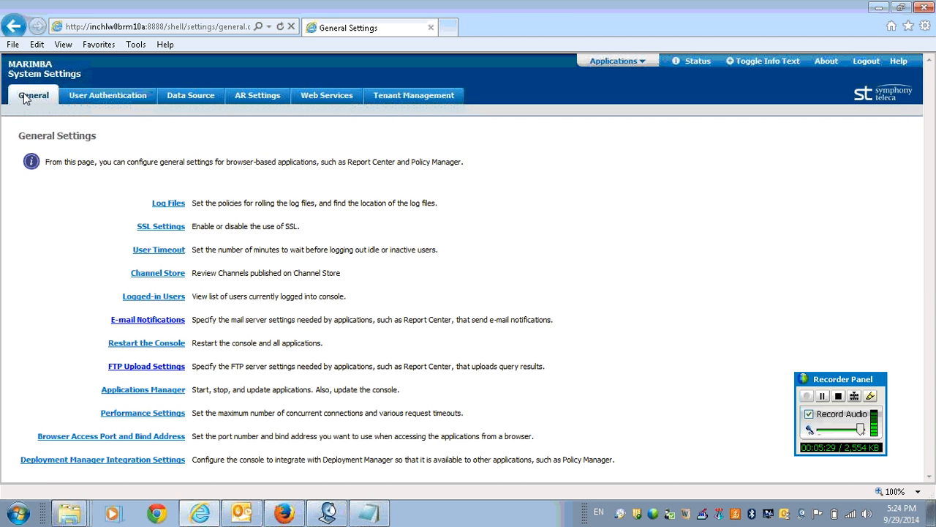
left_click(149, 323)
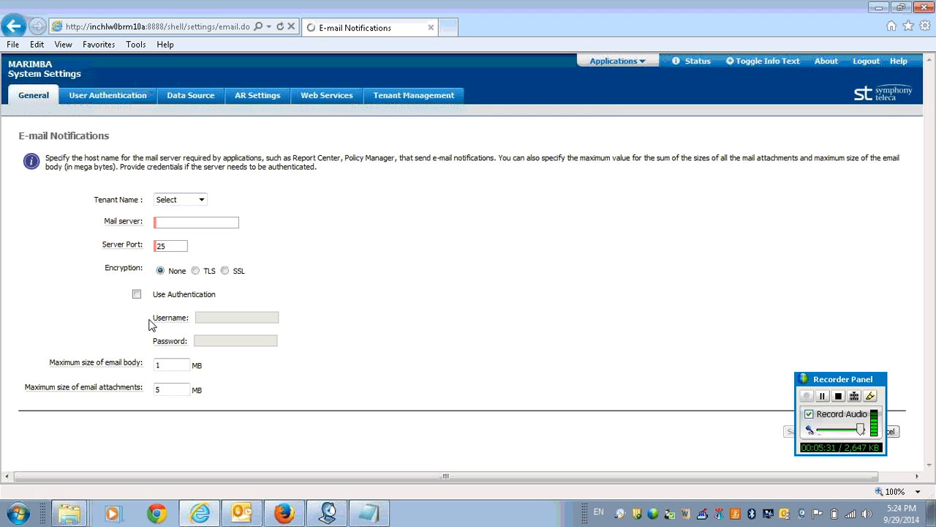
left_click(201, 200)
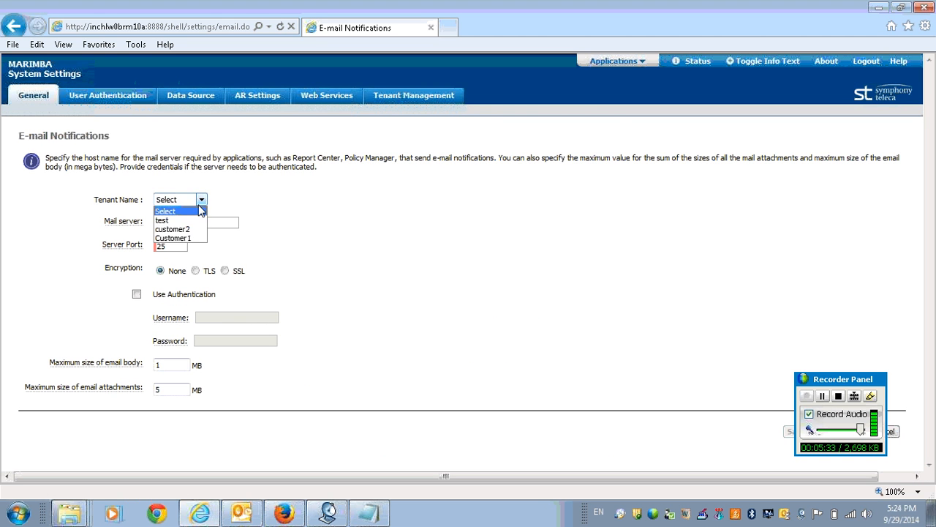
left_click(191, 229)
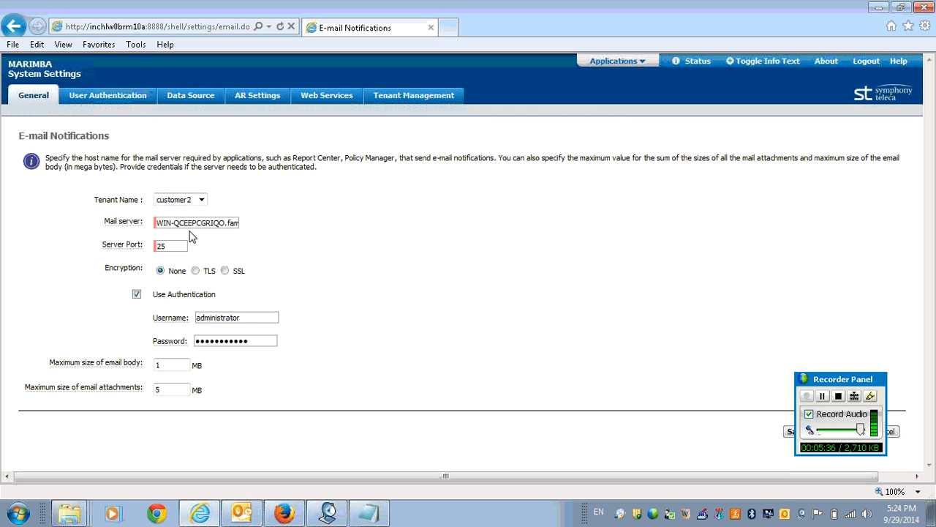
left_click(893, 432)
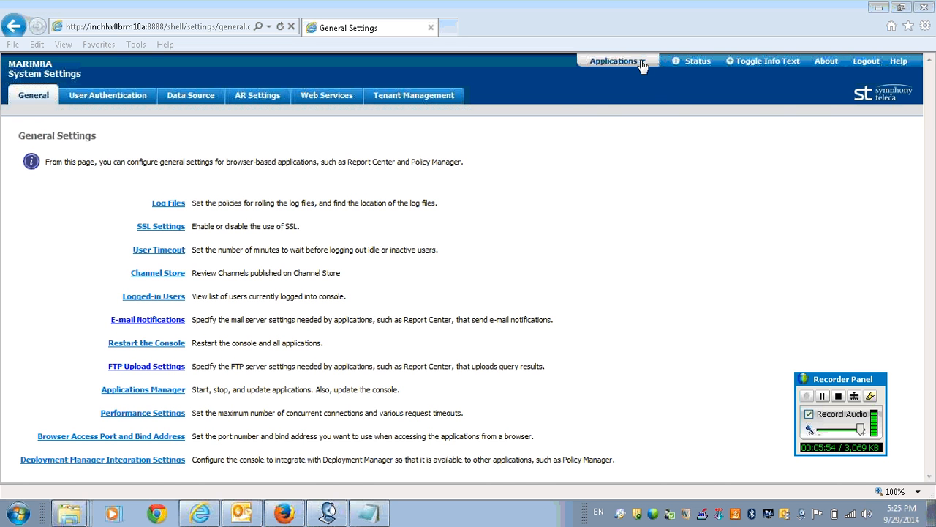
Return to the Data Source settings page and log out of the console
left_click(194, 96)
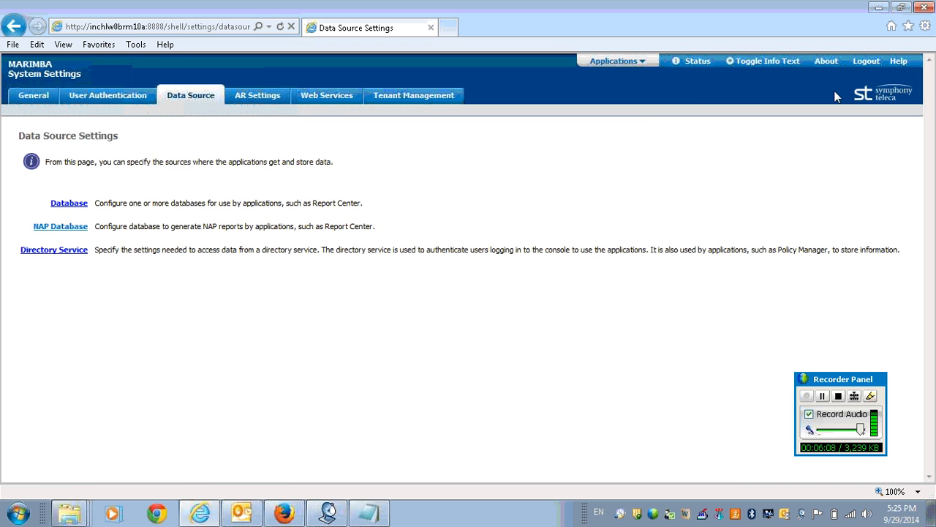
left_click(874, 69)
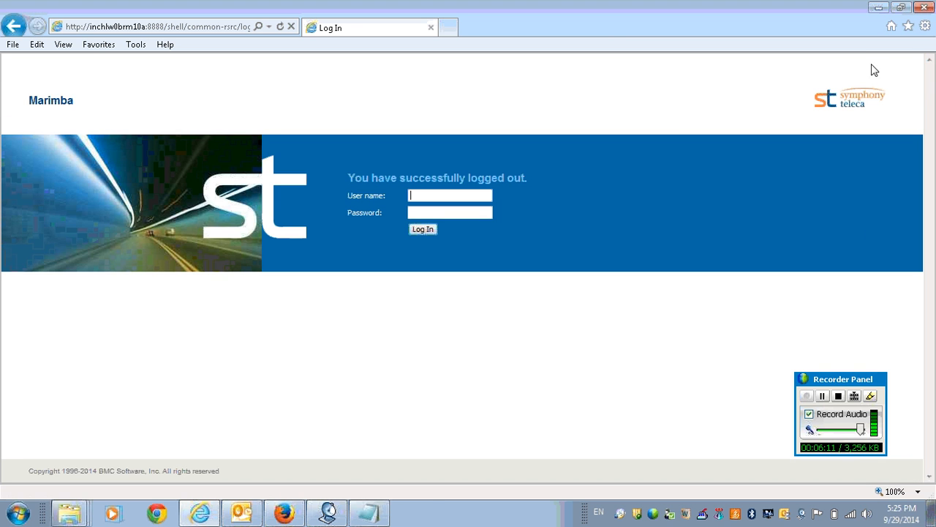
left_click(822, 396)
Log in to the console with the customer2 tenant user's user name and password
left_click(462, 196)
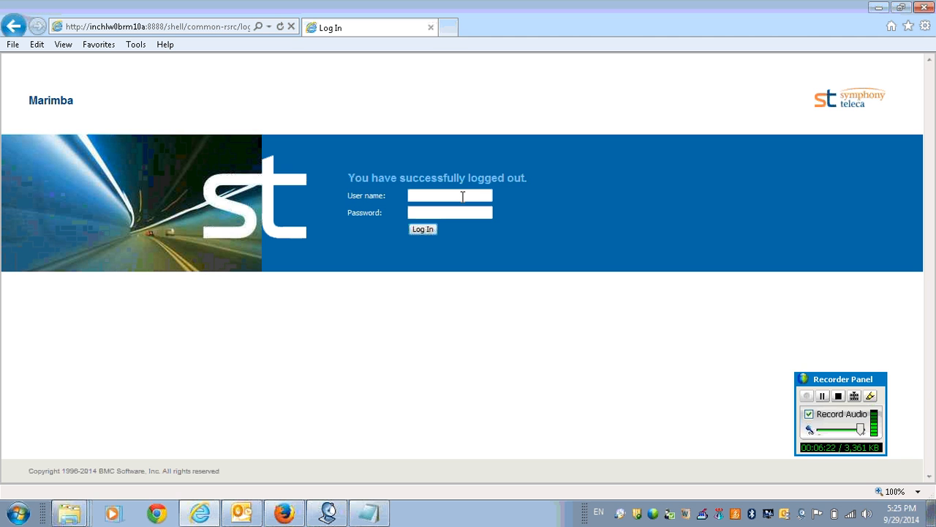
type("customer2\\gans2")
key("Tab")
type("***********")
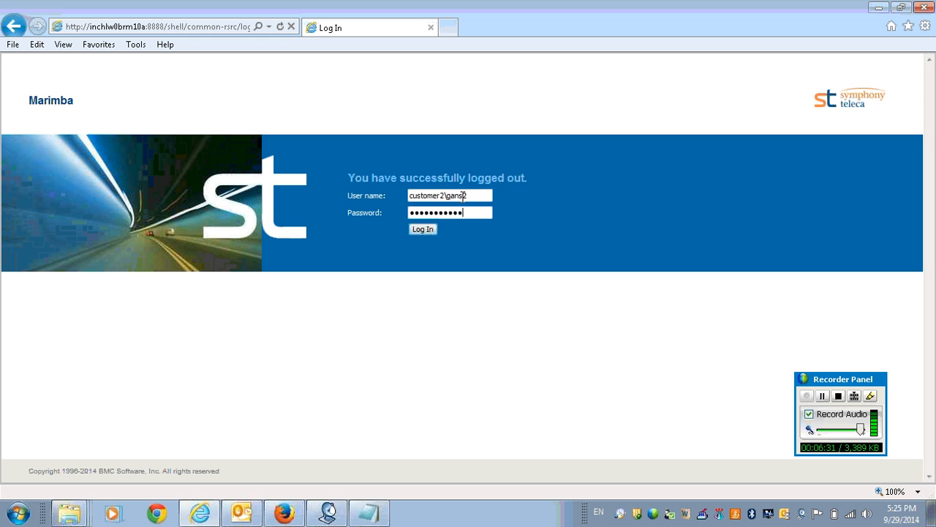
left_click(423, 229)
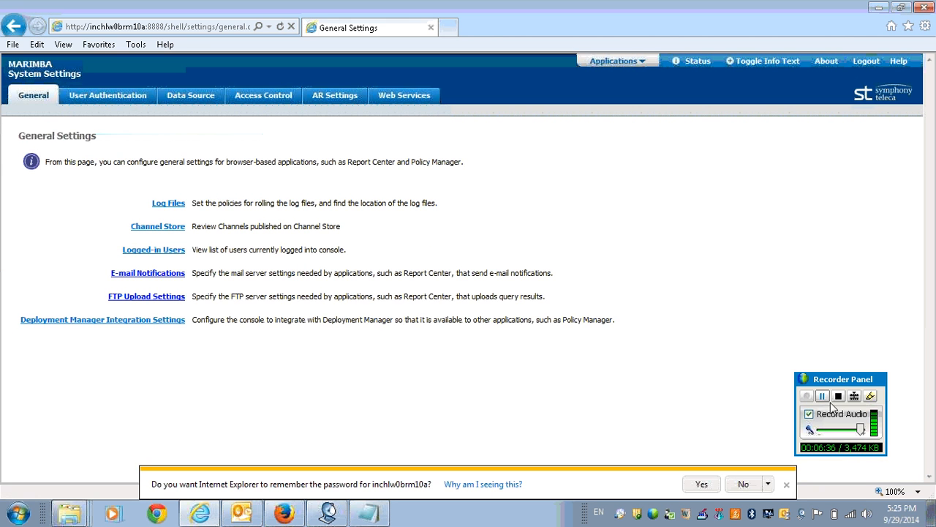
left_click(825, 398)
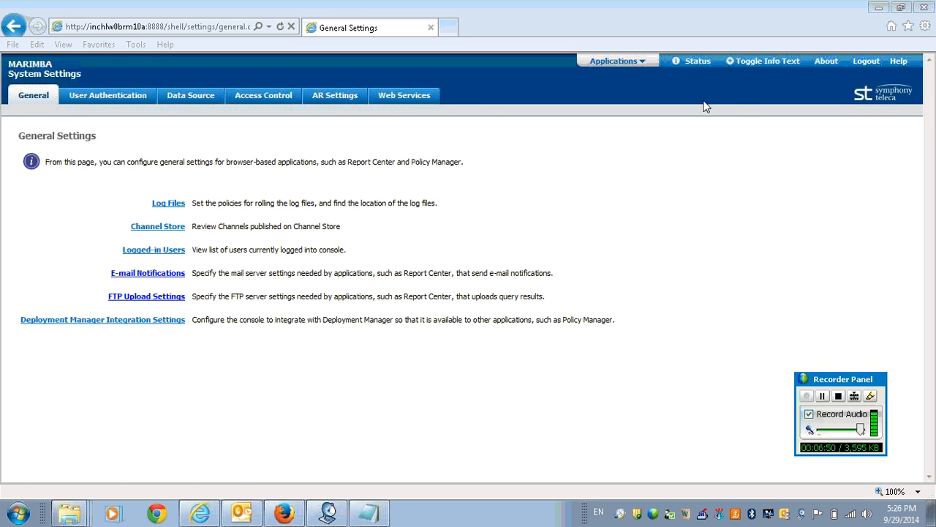
Open the Database data source settings and list the customer2 tenant's database connections
mouse_move(707, 68)
left_click(195, 100)
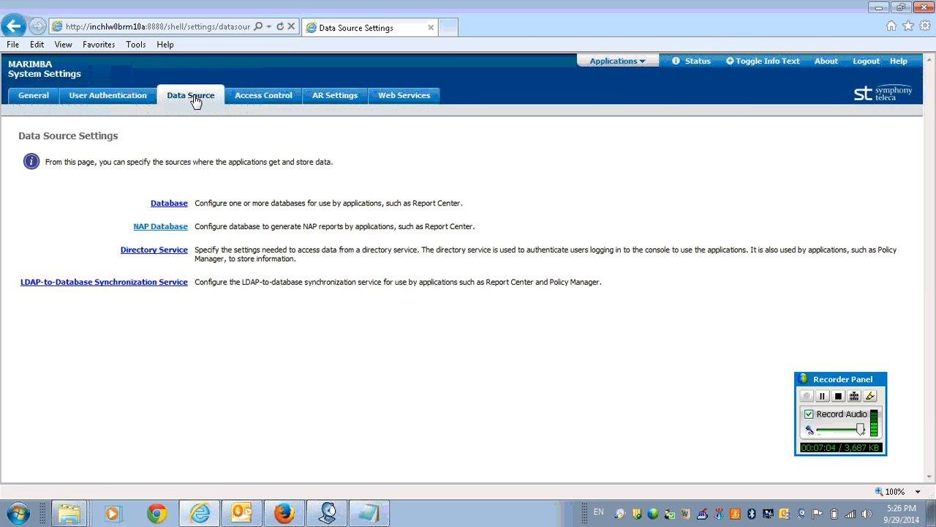
left_click(180, 205)
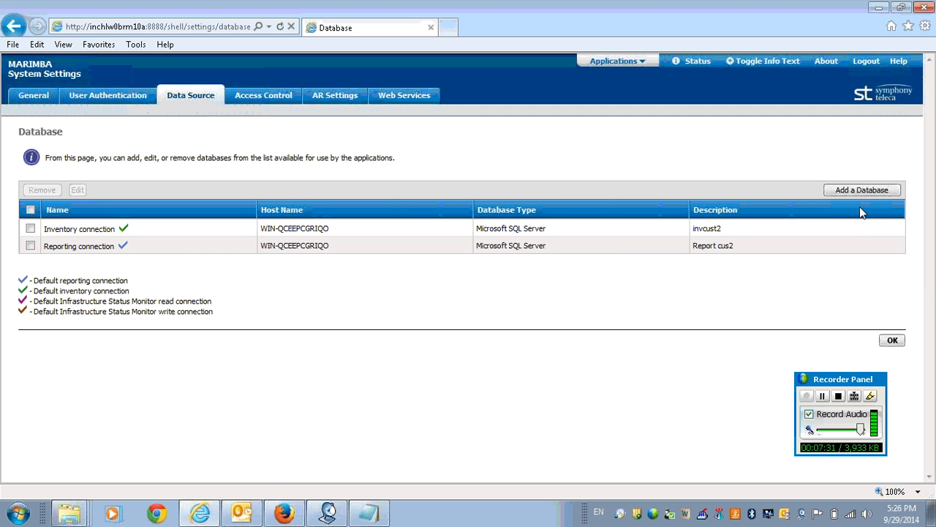
List the customer2 tenant's directory services under the data source settings, and return to the General settings
left_click(200, 99)
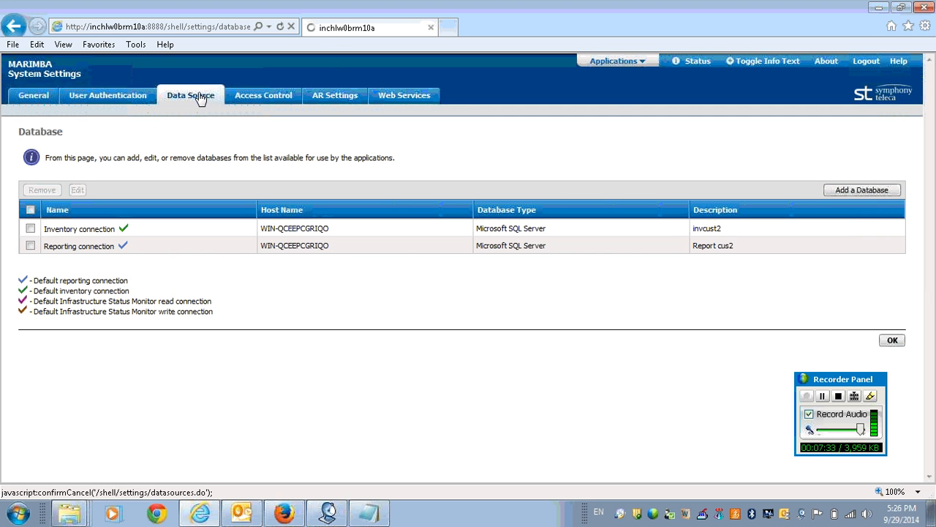
left_click(167, 254)
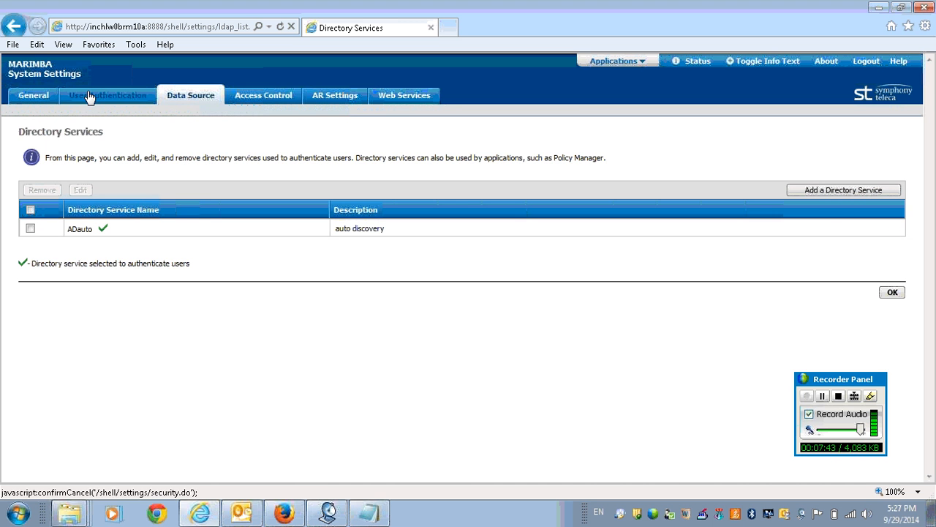
left_click(33, 96)
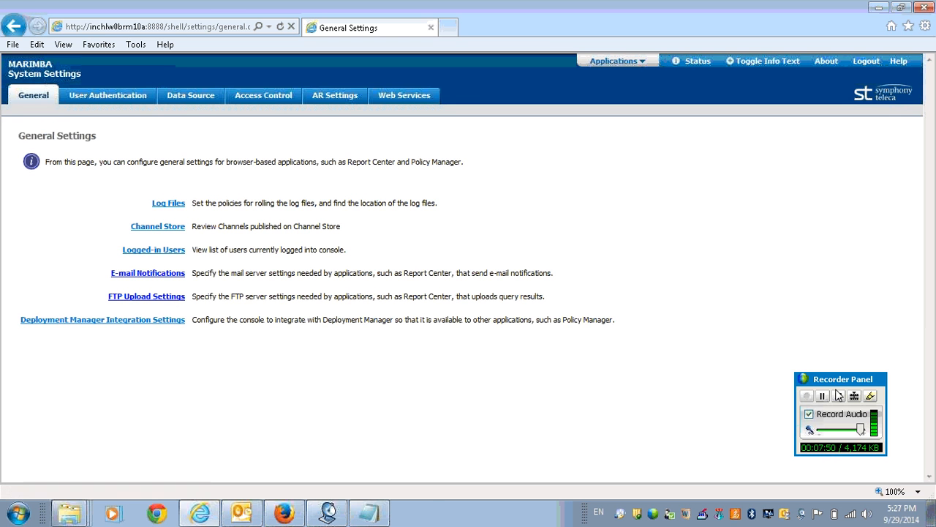
left_click(824, 399)
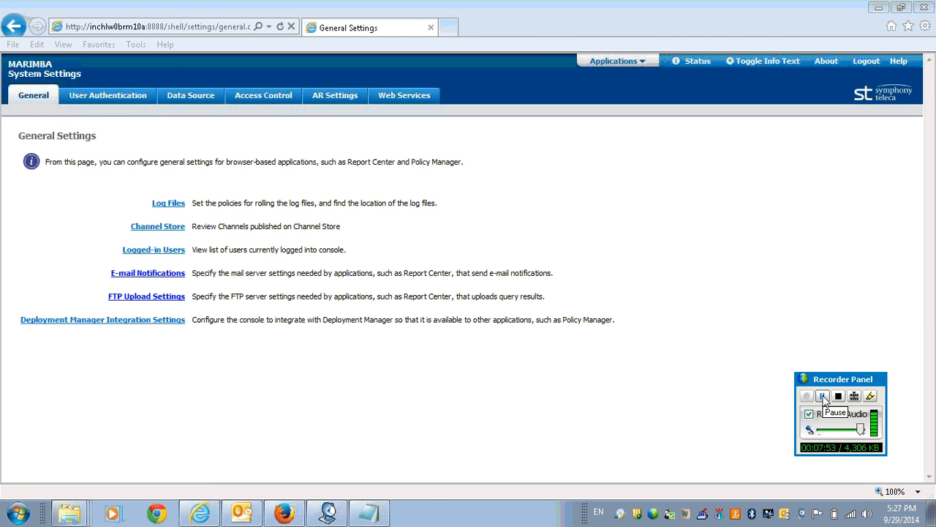
Open Schema Manager, view its available directory services, and return to the Schema Manager home page
left_click(644, 63)
mouse_move(637, 89)
left_click(669, 91)
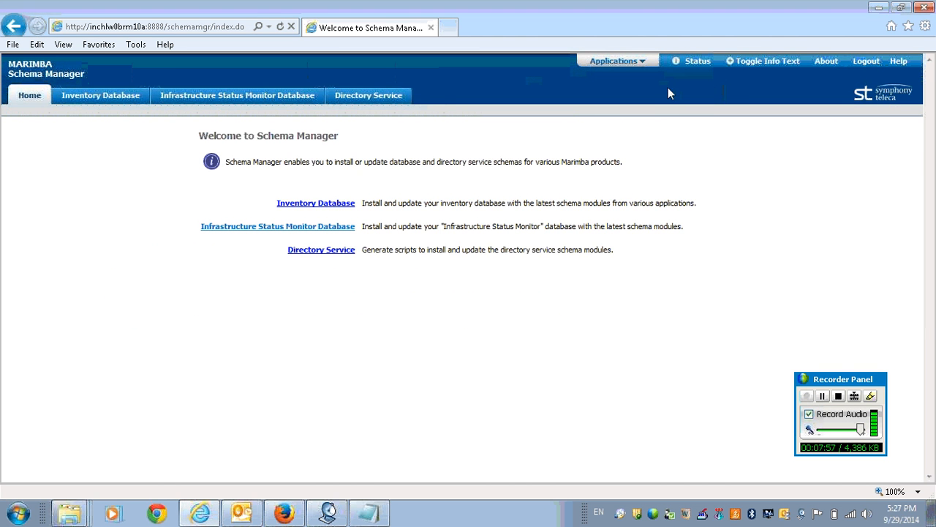
left_click(382, 101)
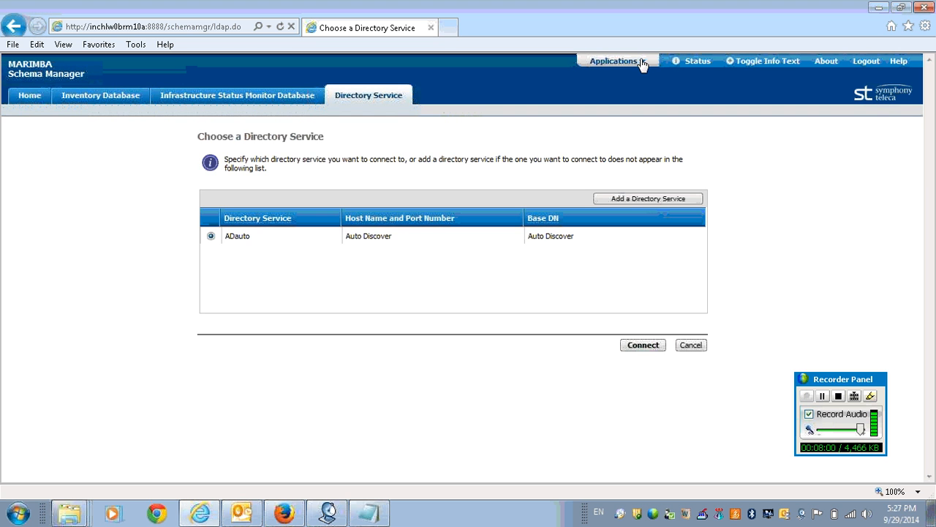
left_click(645, 65)
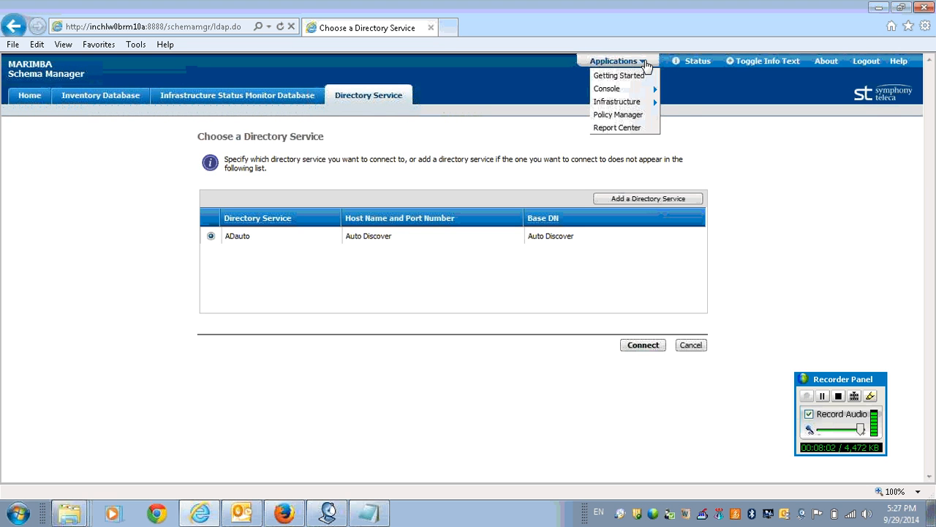
mouse_move(648, 90)
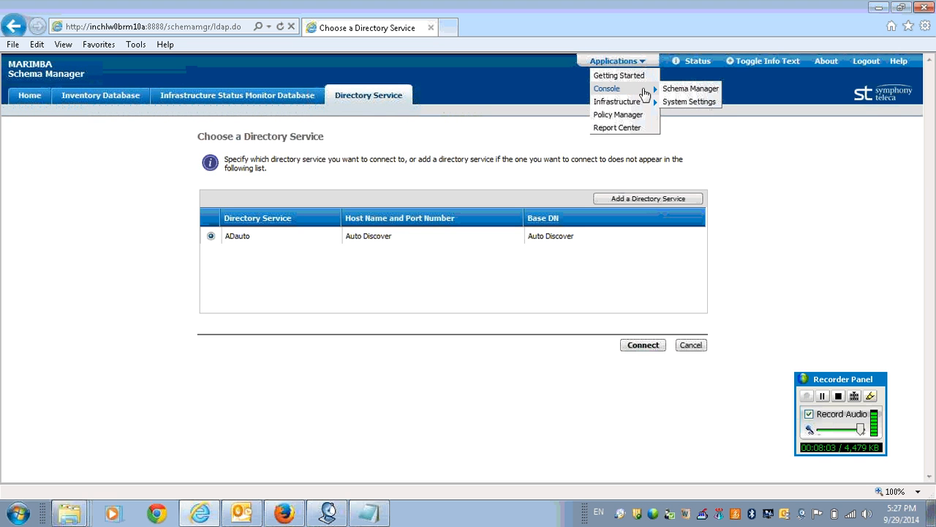
left_click(688, 90)
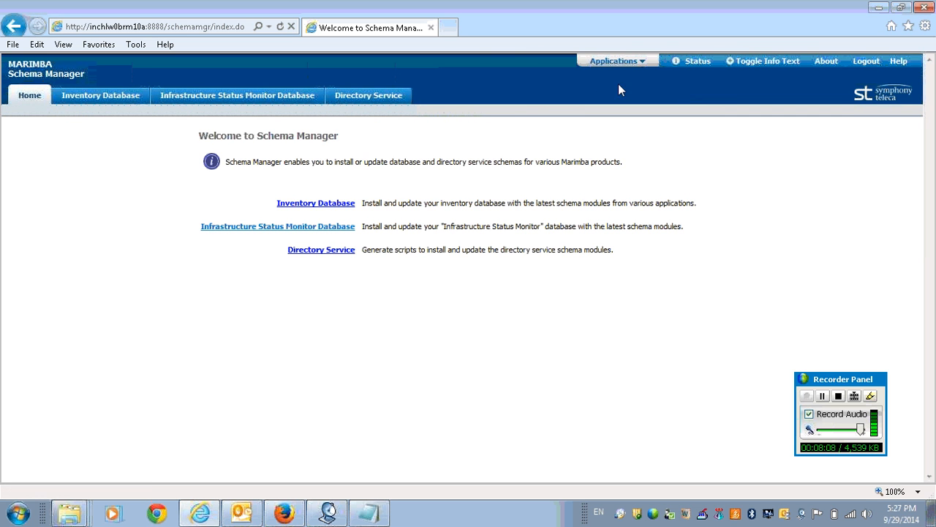
Open Inventory Configuration in Report Center and list the previously entered plug-in URLs without choosing one
left_click(646, 66)
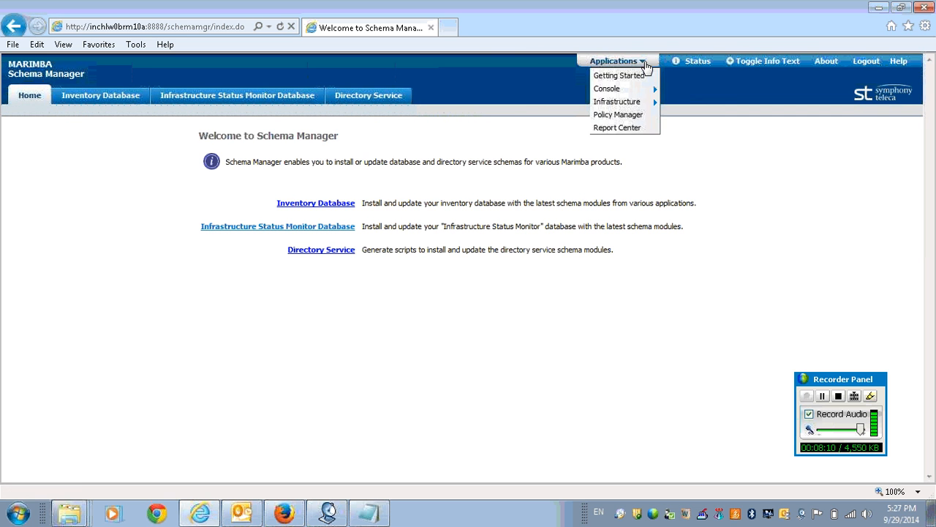
left_click(627, 127)
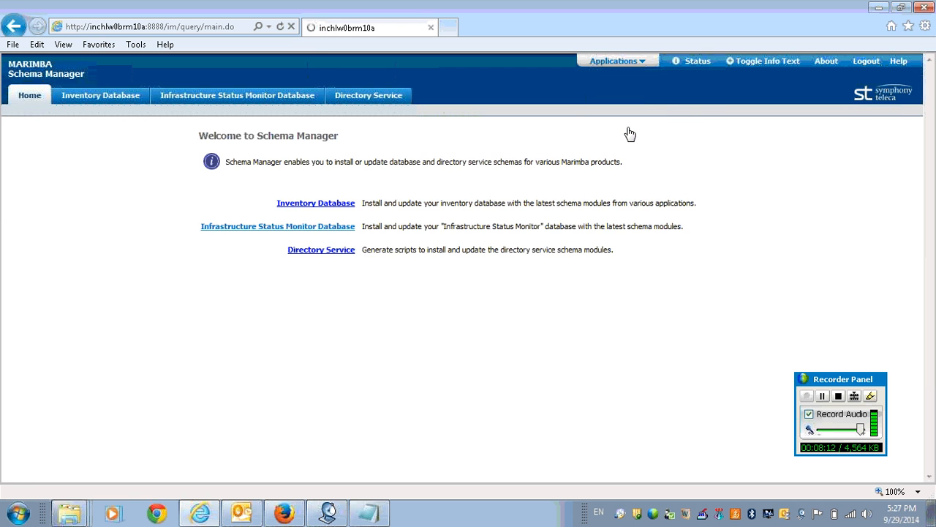
left_click(107, 99)
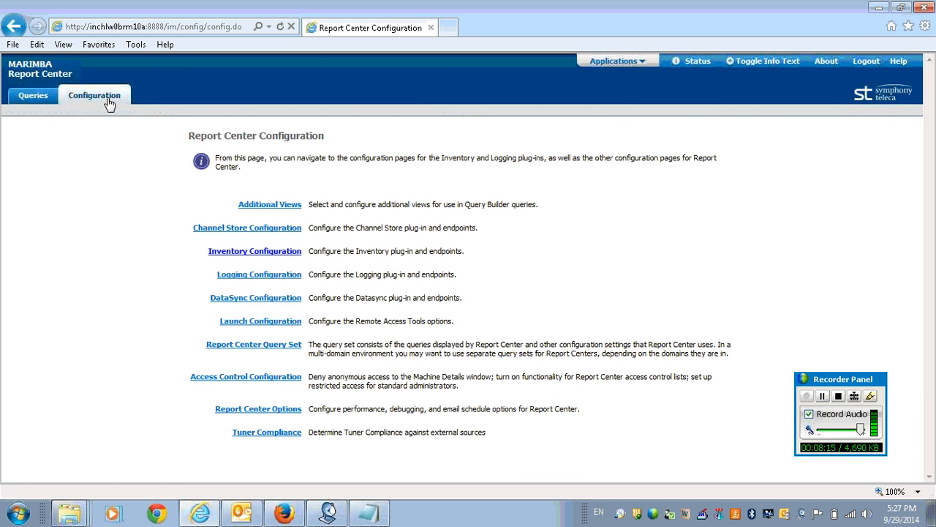
left_click(246, 257)
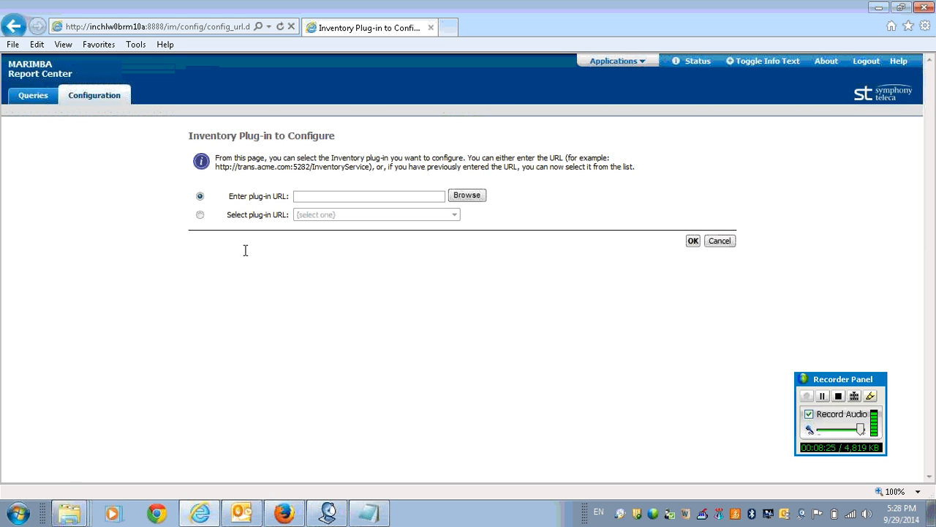
left_click(200, 215)
left_click(455, 218)
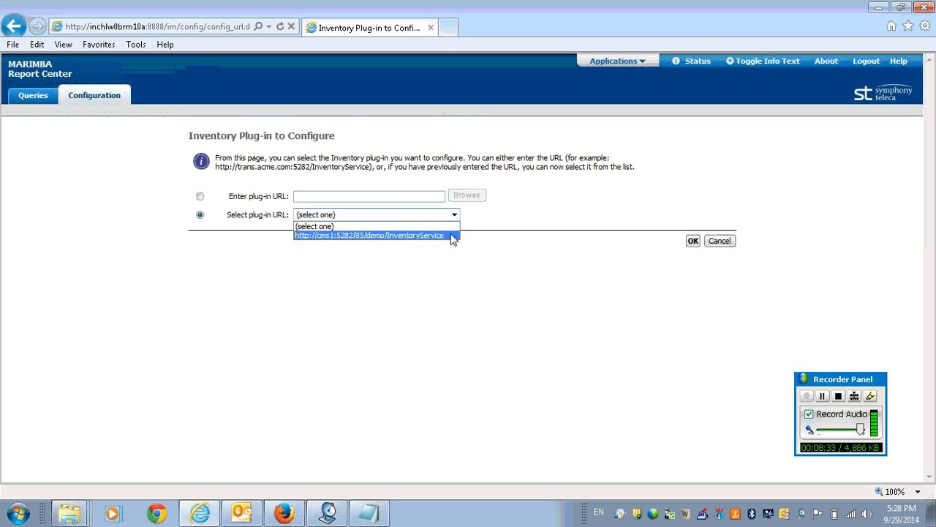
left_click(500, 219)
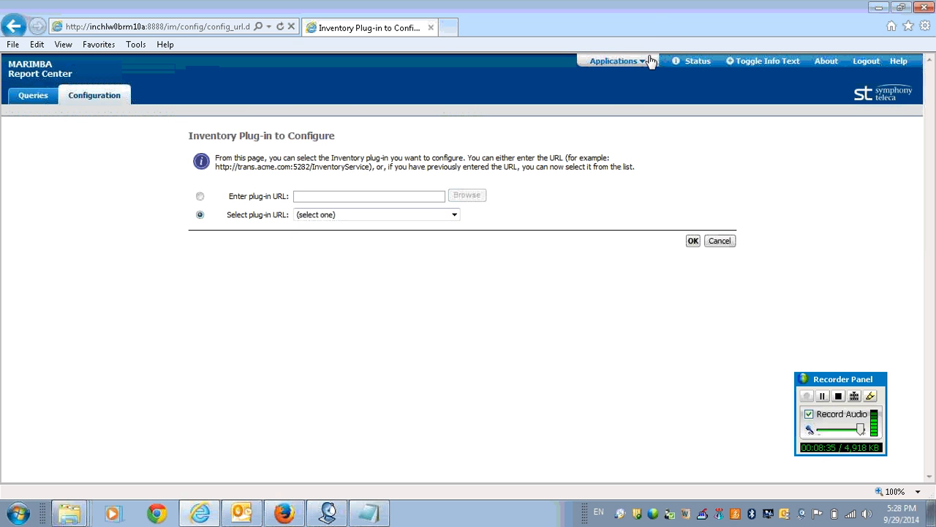
Return to the Report Center query view and examine the queries in the Collections folder
left_click(651, 62)
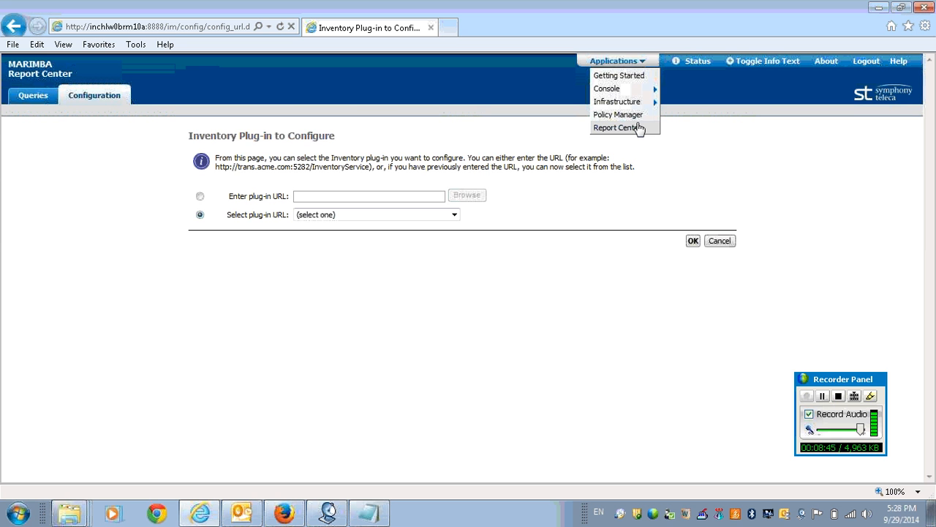
left_click(615, 127)
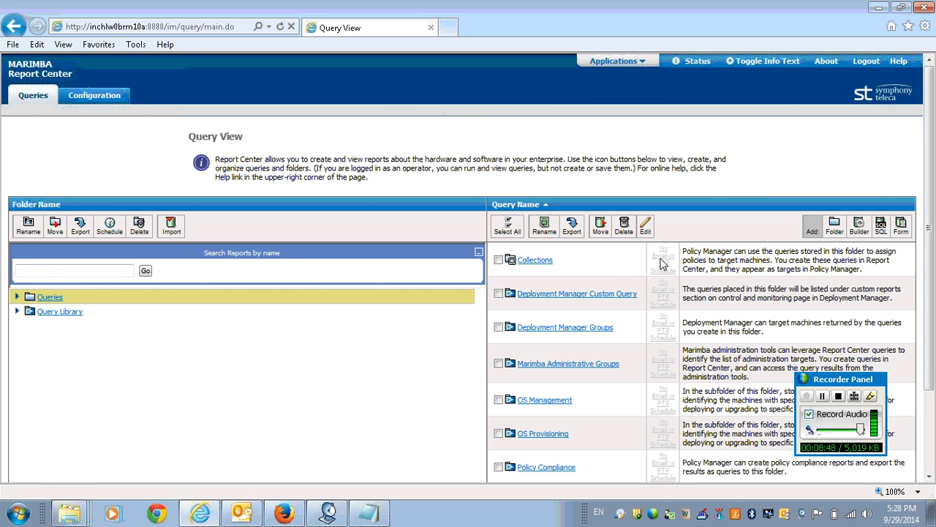
left_click(544, 261)
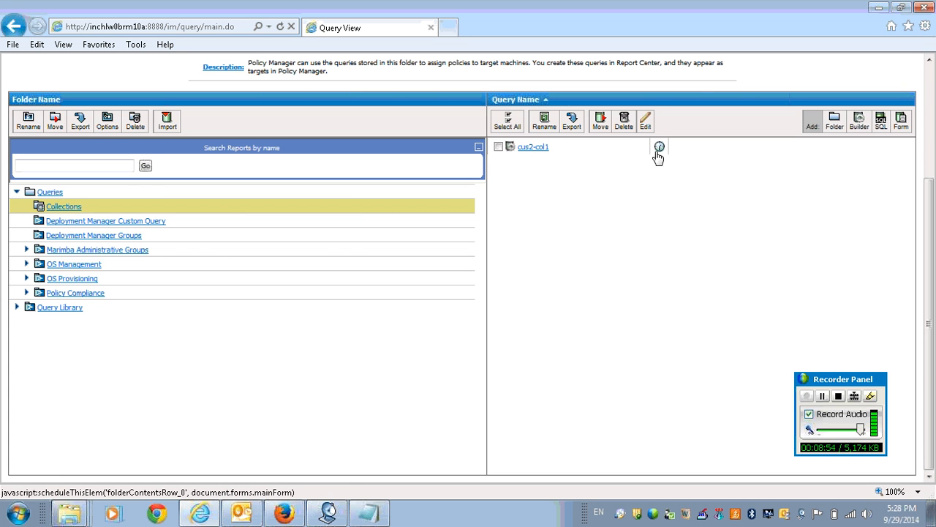
mouse_move(662, 155)
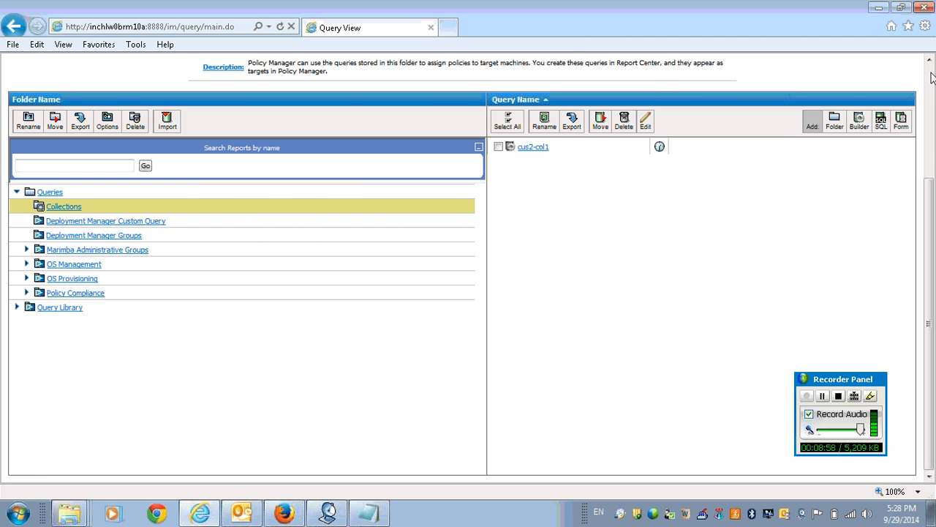
scroll(916, 77, "up", 3)
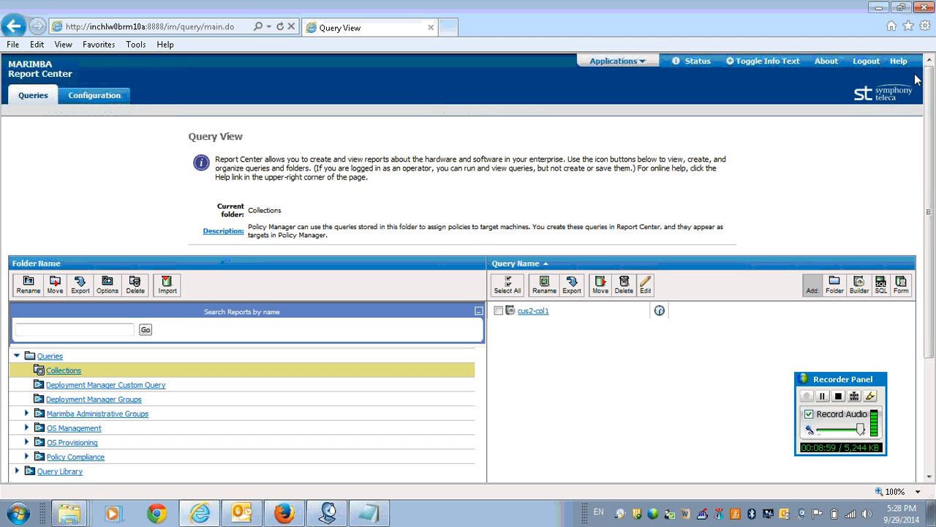
In Policy Manager, search for "*" among targets limited to Collection, and display the packages assigned to cus2-col1
left_click(644, 63)
left_click(615, 115)
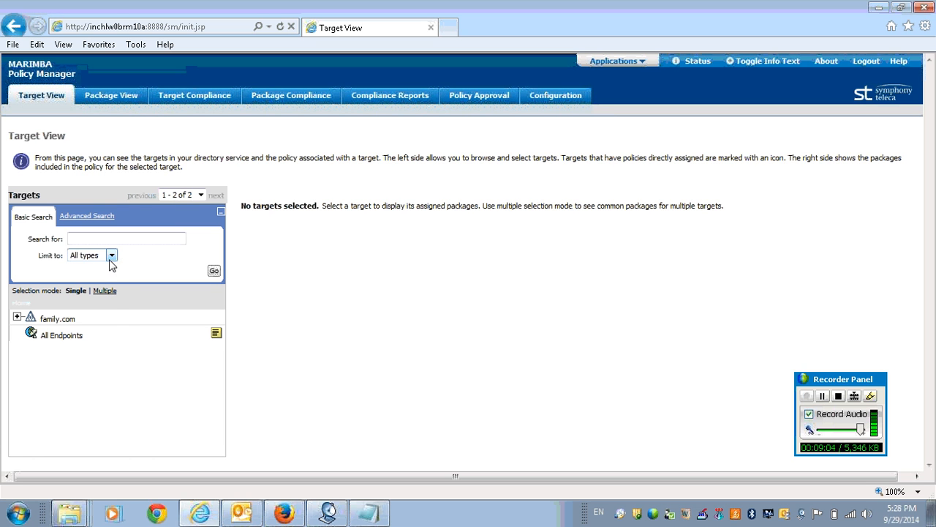
left_click(112, 256)
left_click(111, 302)
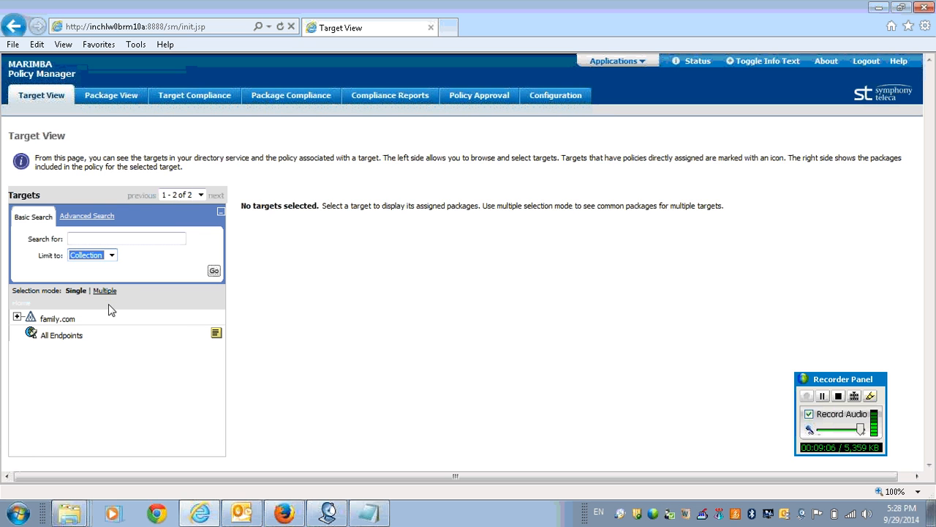
left_click(139, 240)
type("*")
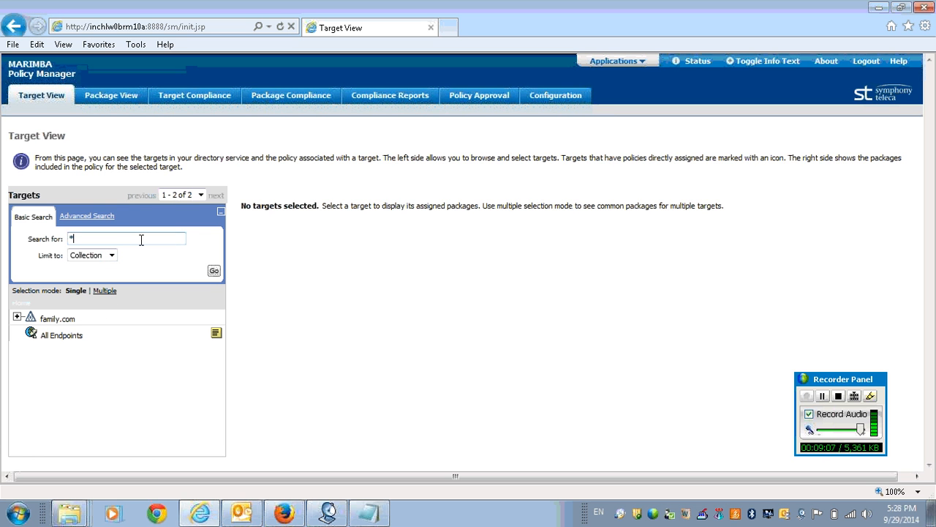
left_click(213, 271)
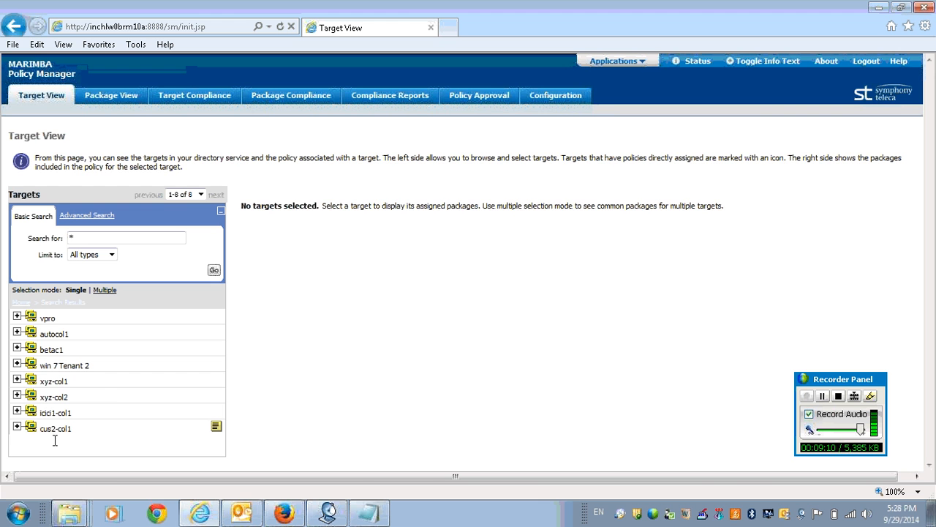
left_click(58, 430)
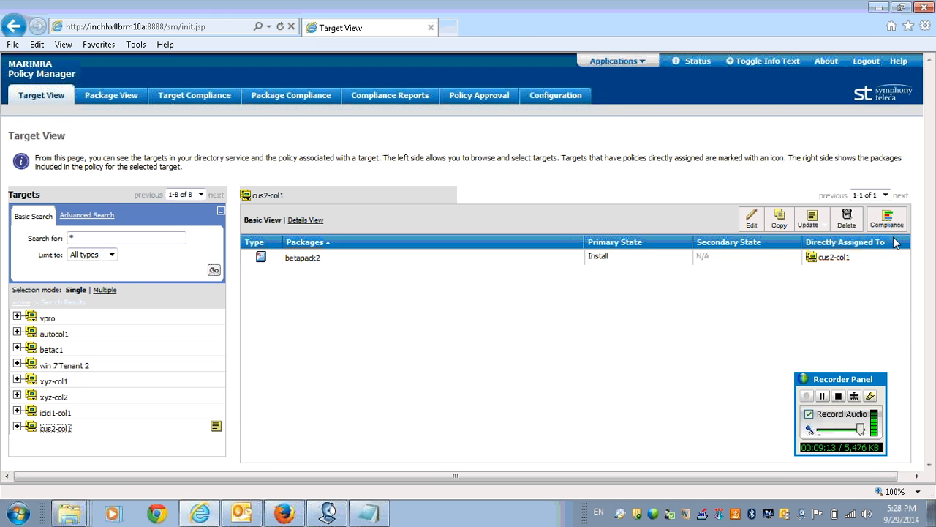
Review the Policy Manager plug-in configuration through its directory service and integration settings, and cancel without making changes
left_click(578, 103)
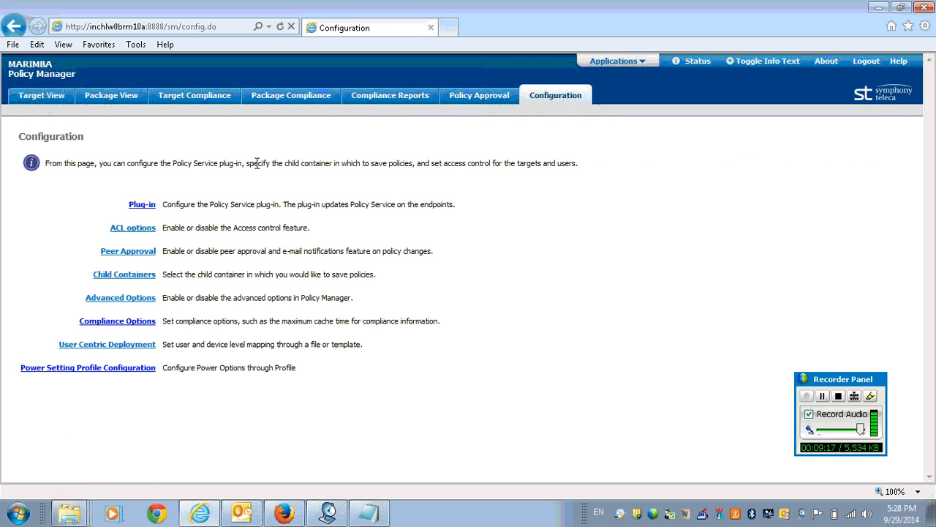
left_click(142, 205)
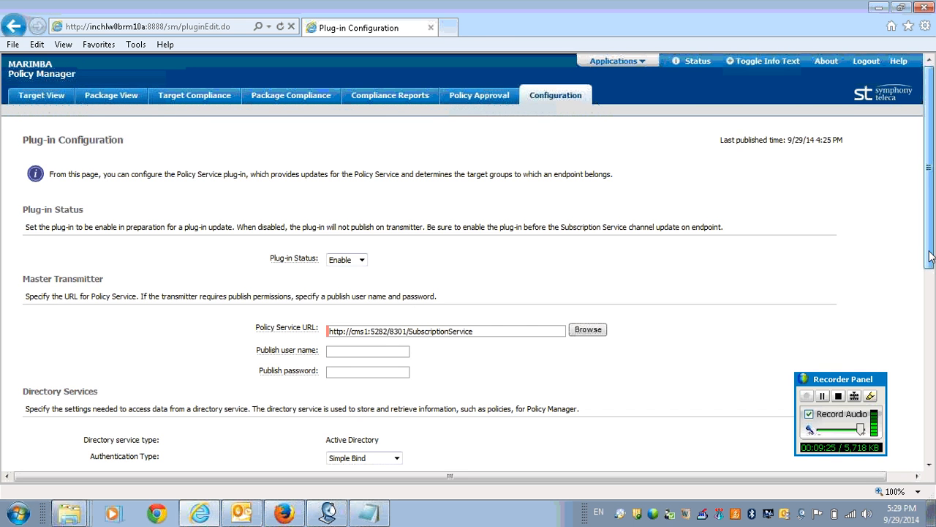
left_click_drag(931, 255, 931, 447)
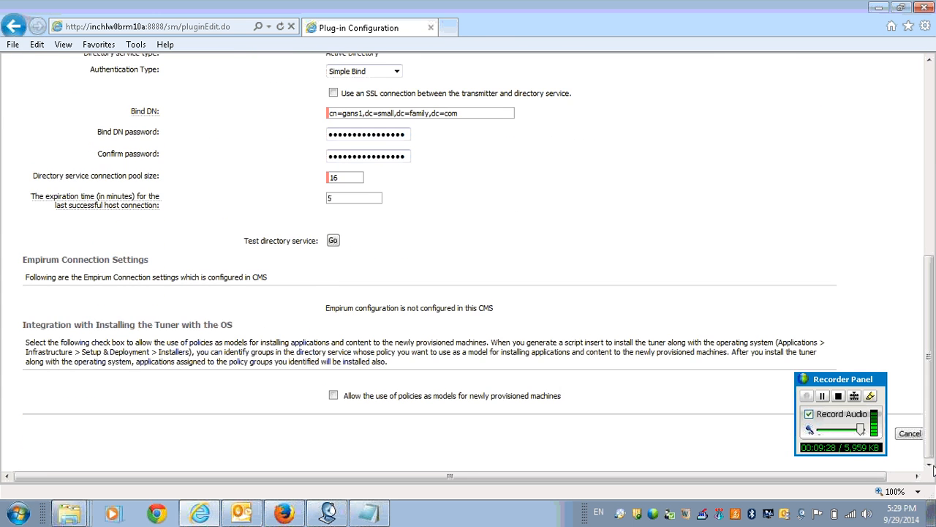
left_click(911, 433)
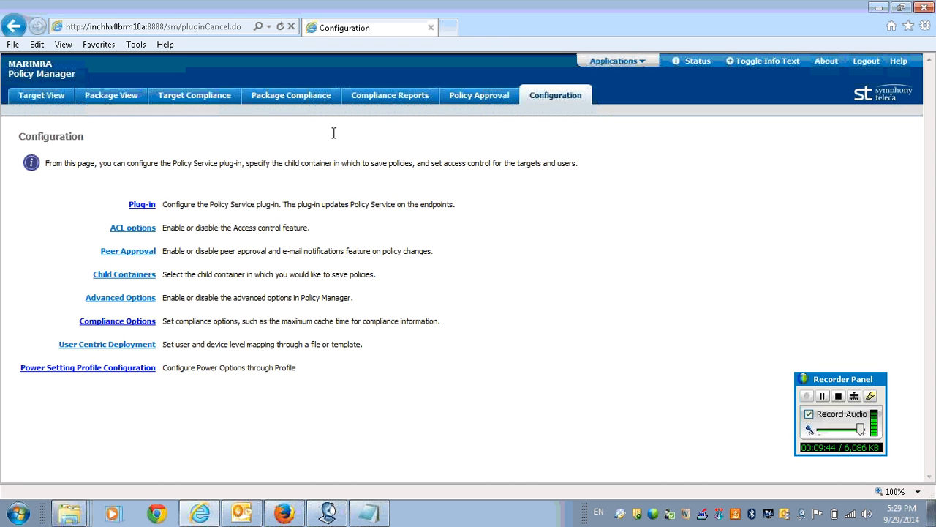
Open the LDAP-to-Database Synchronization Service page from the console's data source settings and review its synchronization status and schedule
left_click(638, 63)
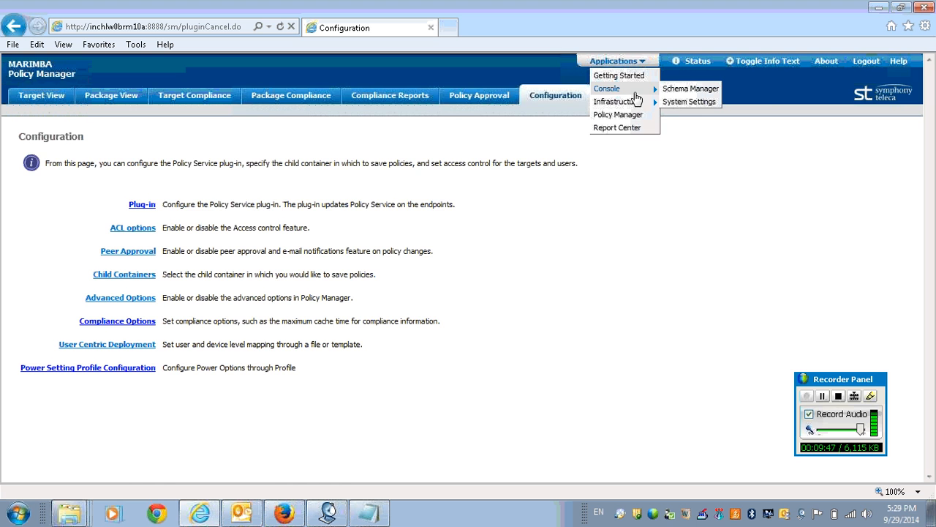
left_click(684, 102)
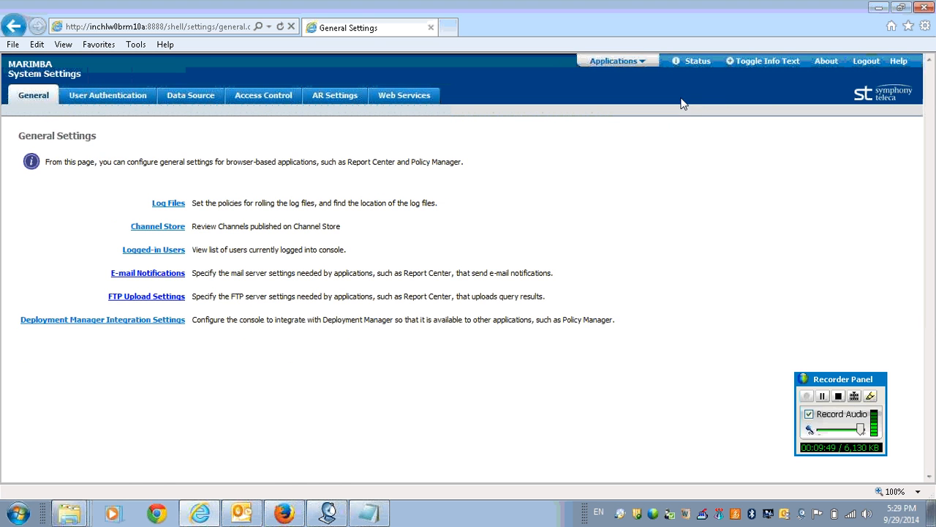
left_click(189, 98)
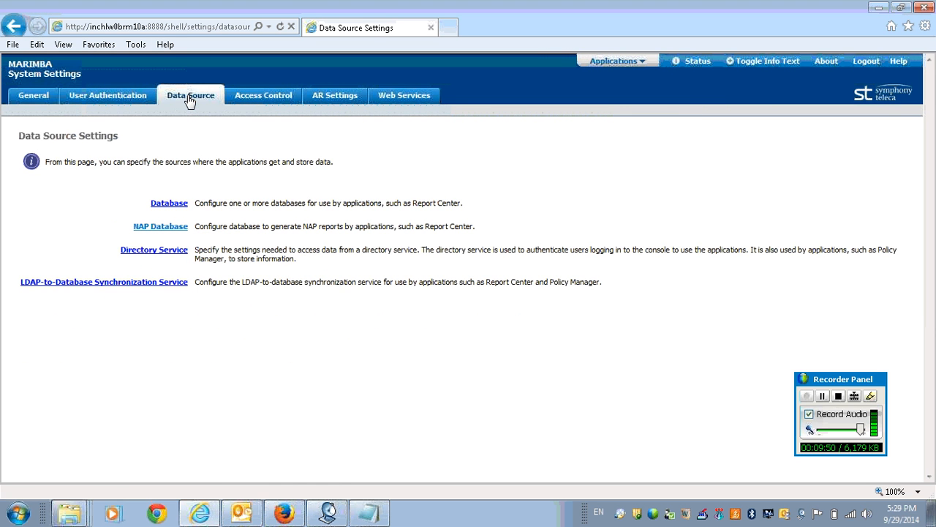
left_click(149, 285)
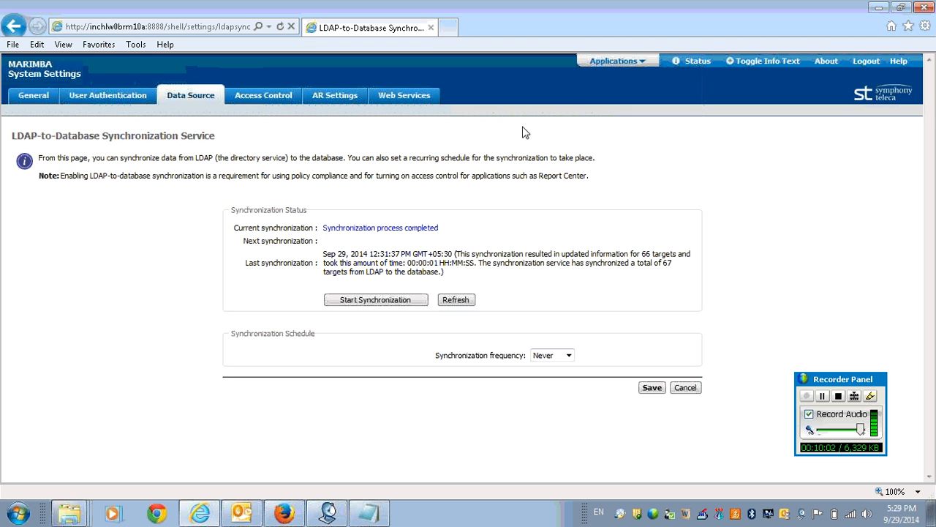
Return to Policy Manager and display its Target View without selecting a target
left_click(643, 63)
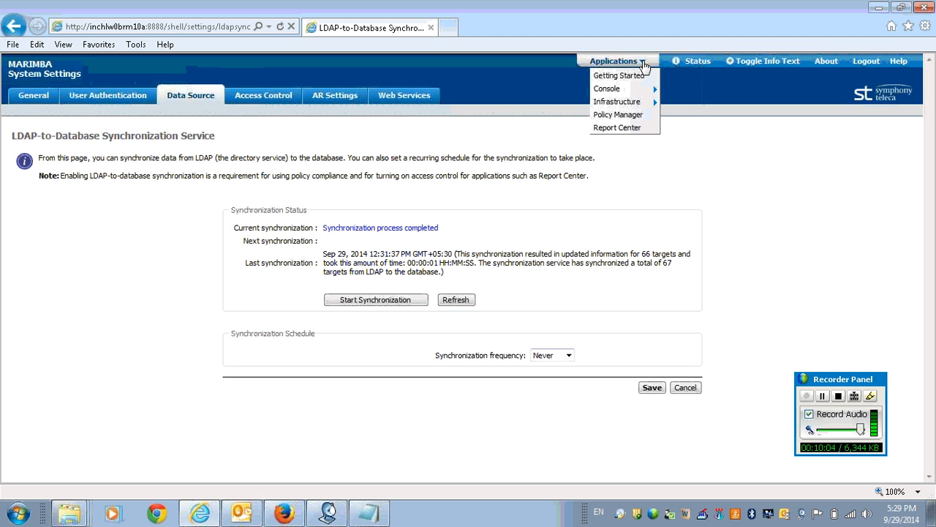
left_click(629, 117)
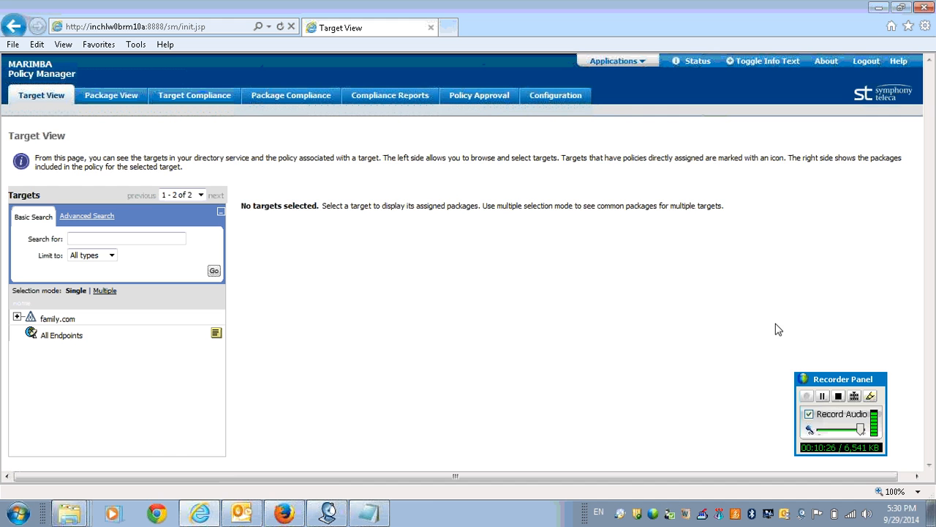
left_click(825, 395)
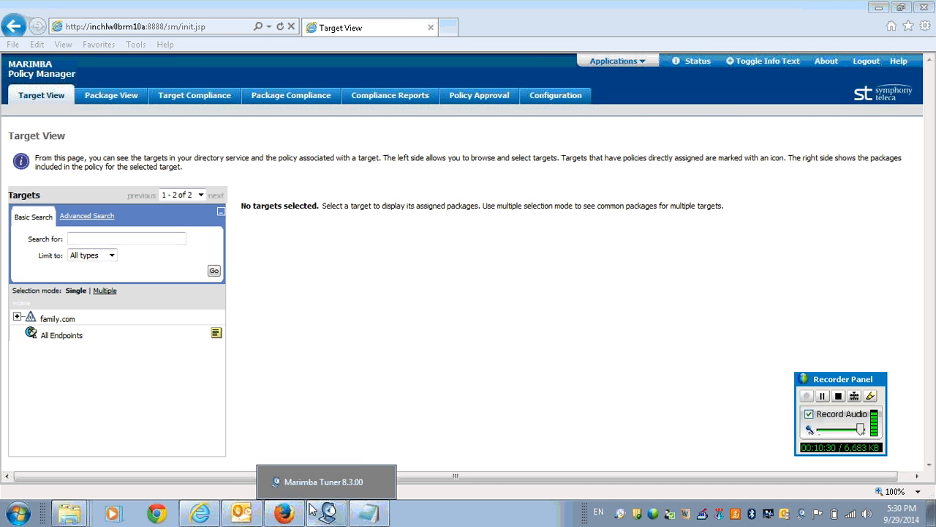
In Outlook, read the newest "Customer2- Collection query" email and close it, and view the uploaded cus2-col1 reports on the FTP site in Firefox
left_click(241, 513)
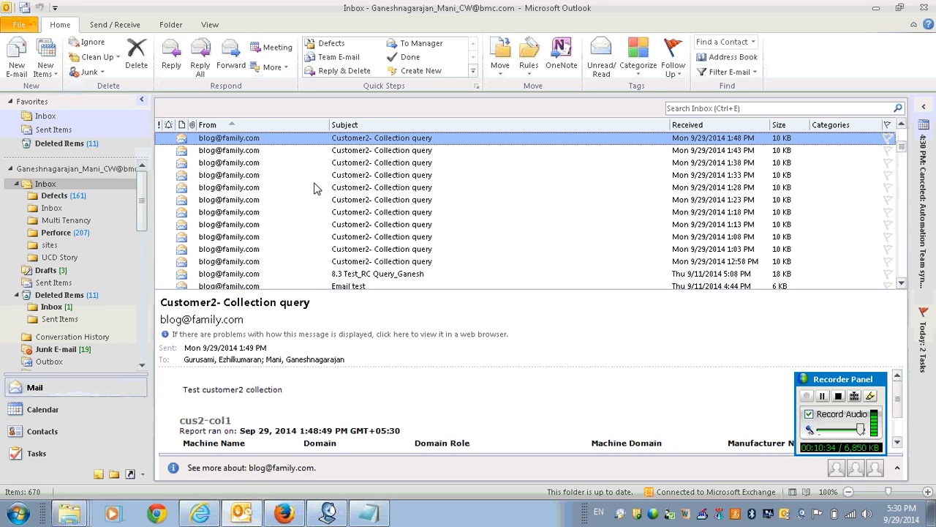
double_click(270, 138)
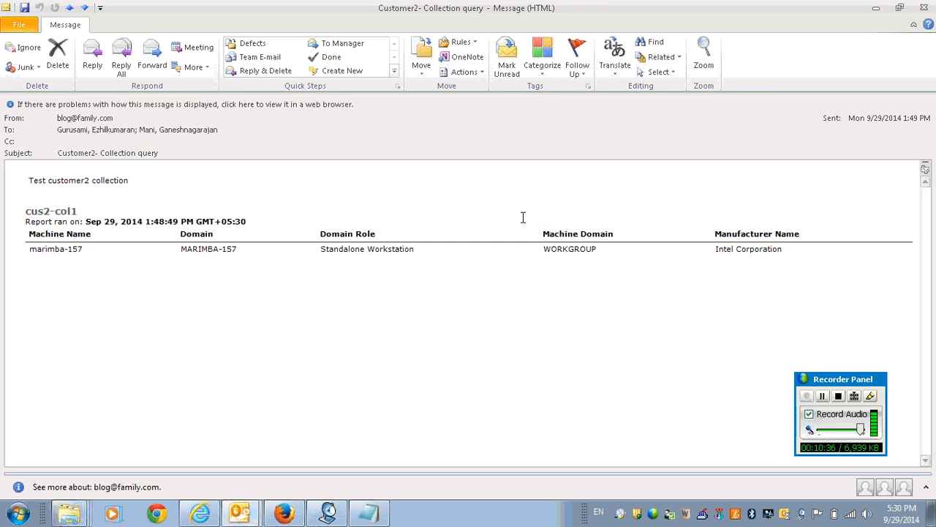
left_click(922, 9)
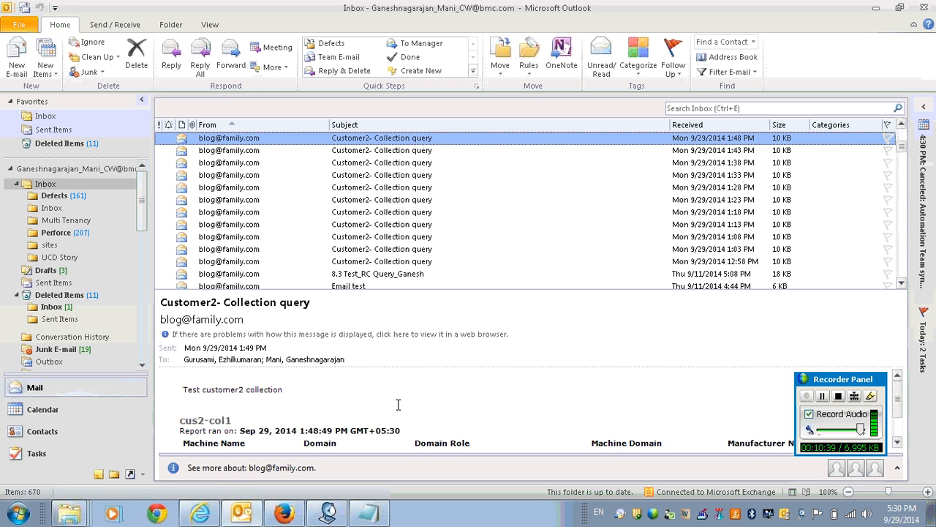
left_click(283, 513)
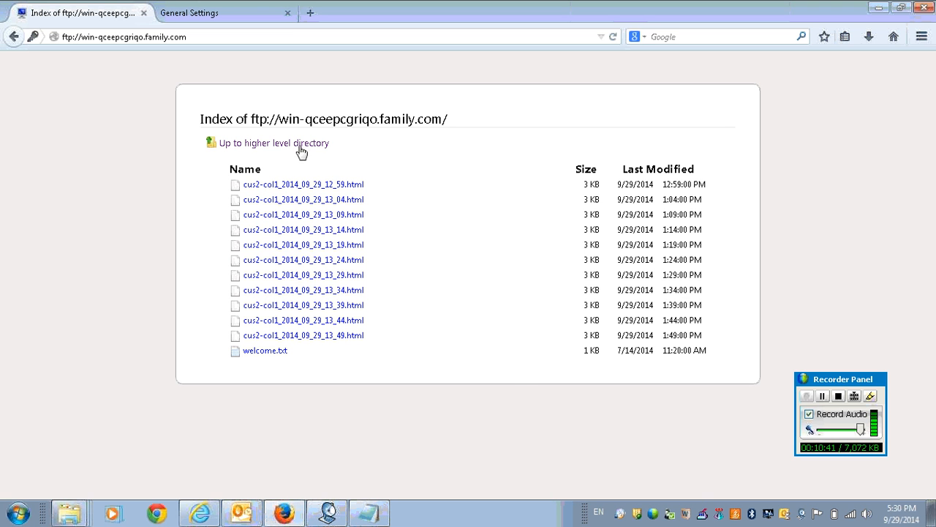
left_click(821, 398)
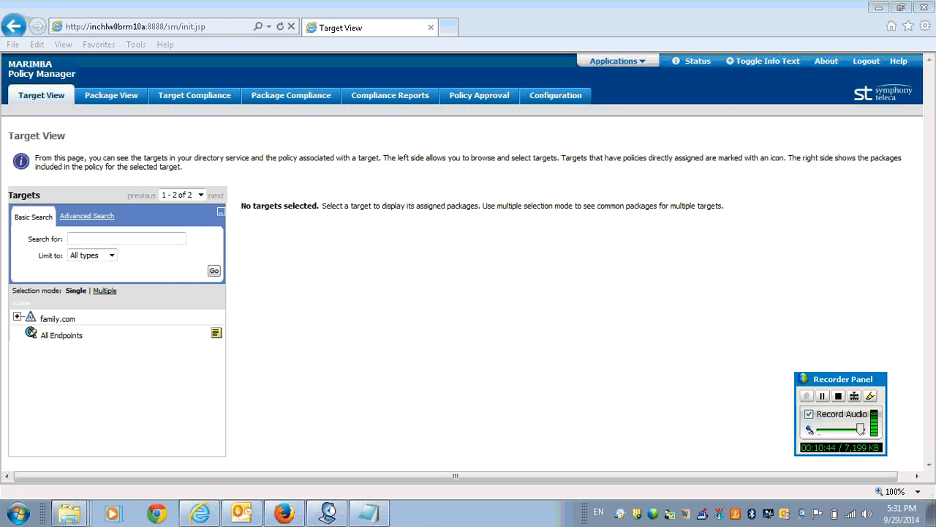
In Firefox, log in to the Marimba console as Customer1\muser2 with the account password, and dismiss the offer to remember the password
mouse_move(697, 65)
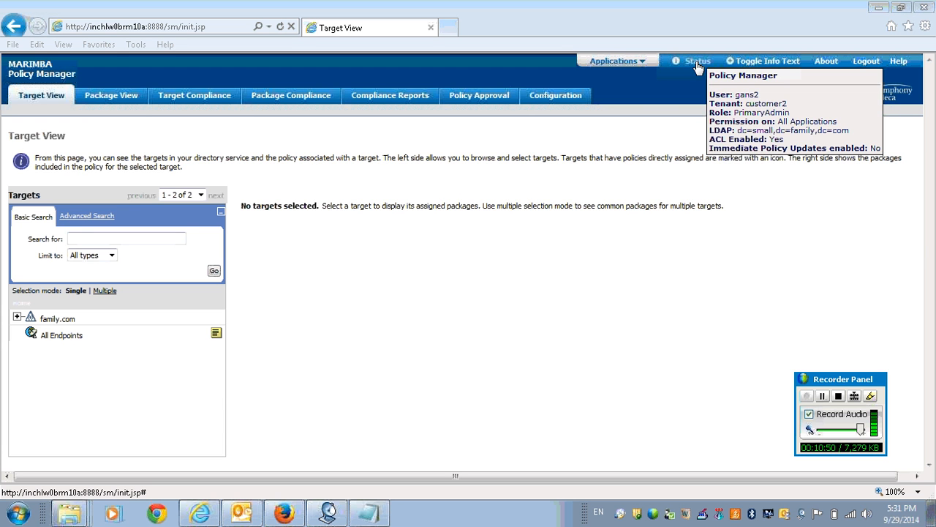
left_click(287, 512)
left_click(420, 192)
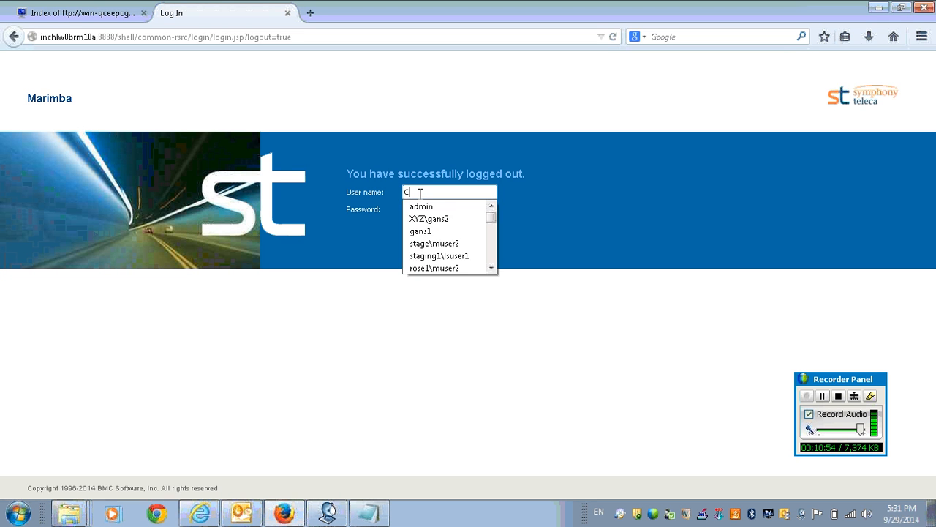
type("Customer1\\muser2")
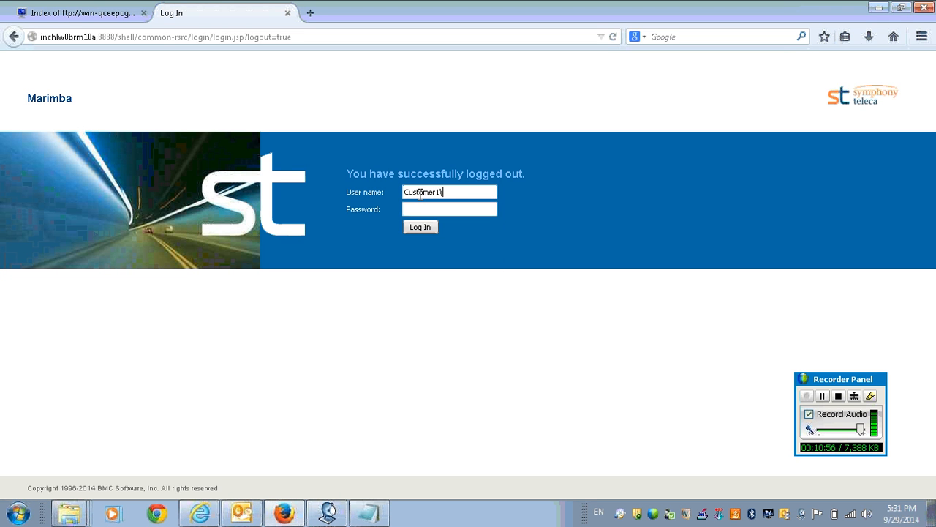
key("Tab")
type("**********")
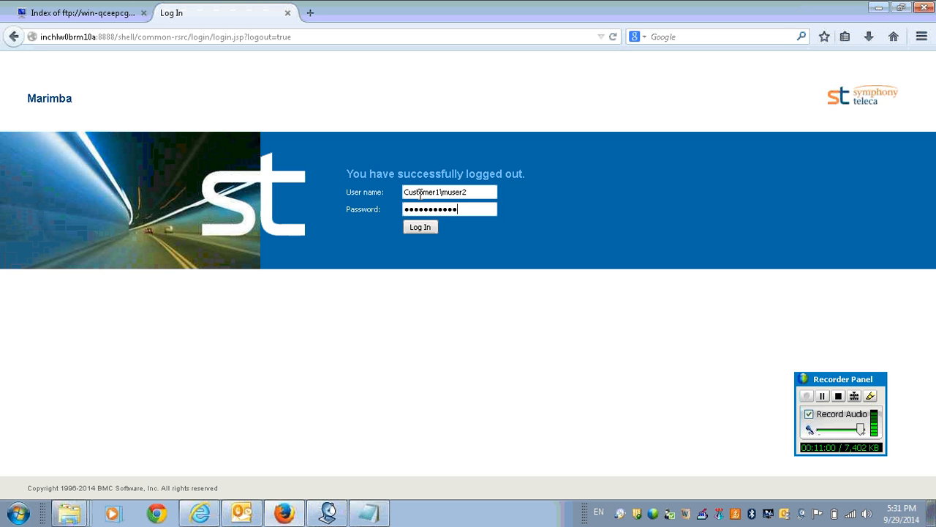
left_click(420, 226)
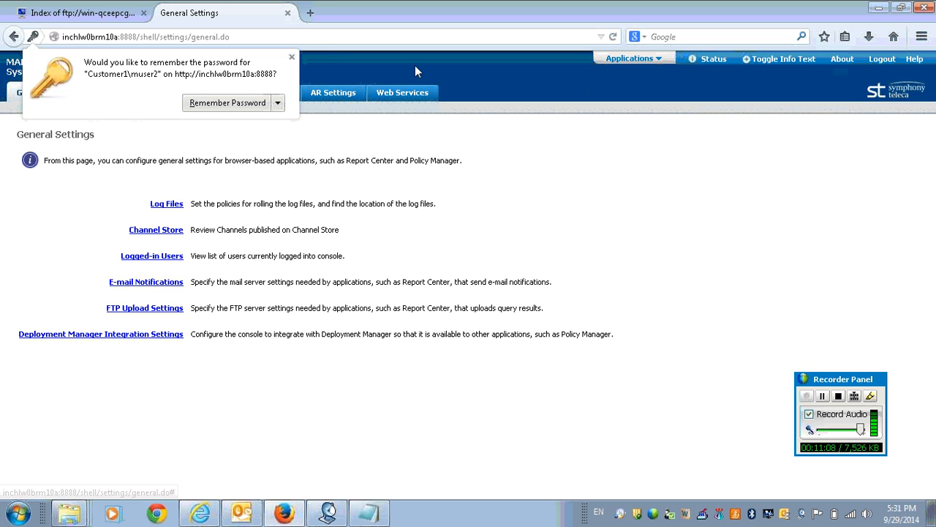
left_click(291, 57)
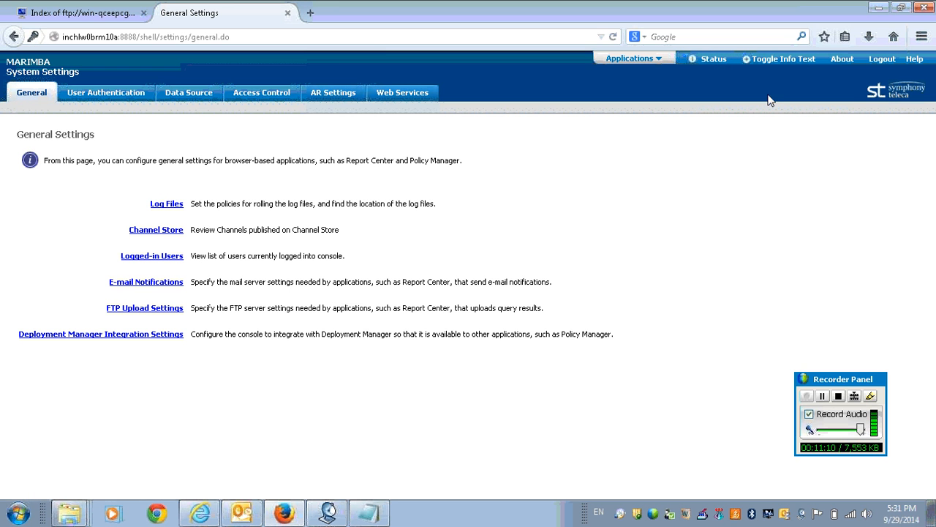